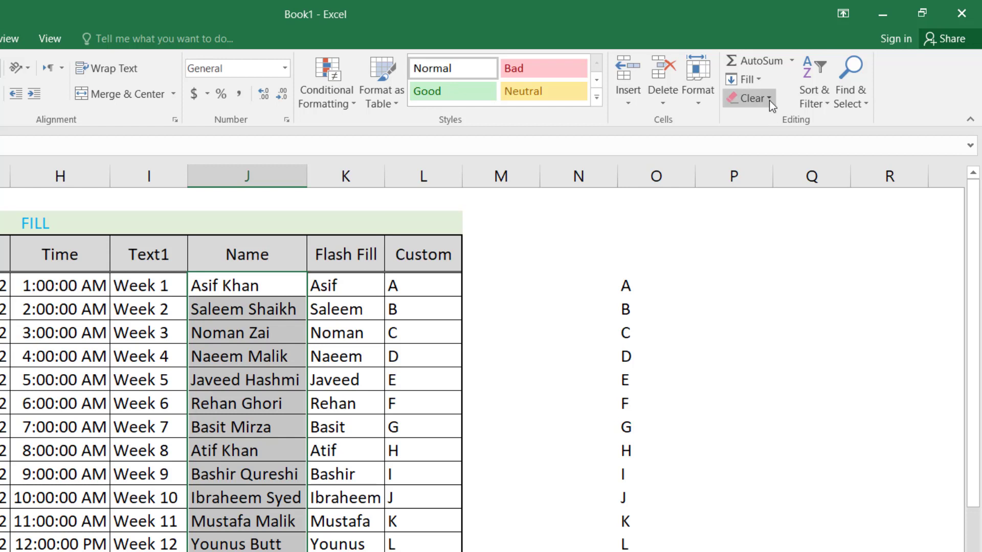
Clear the Name column's contents, then bring the names back and deselect the column.
click(758, 102)
click(779, 122)
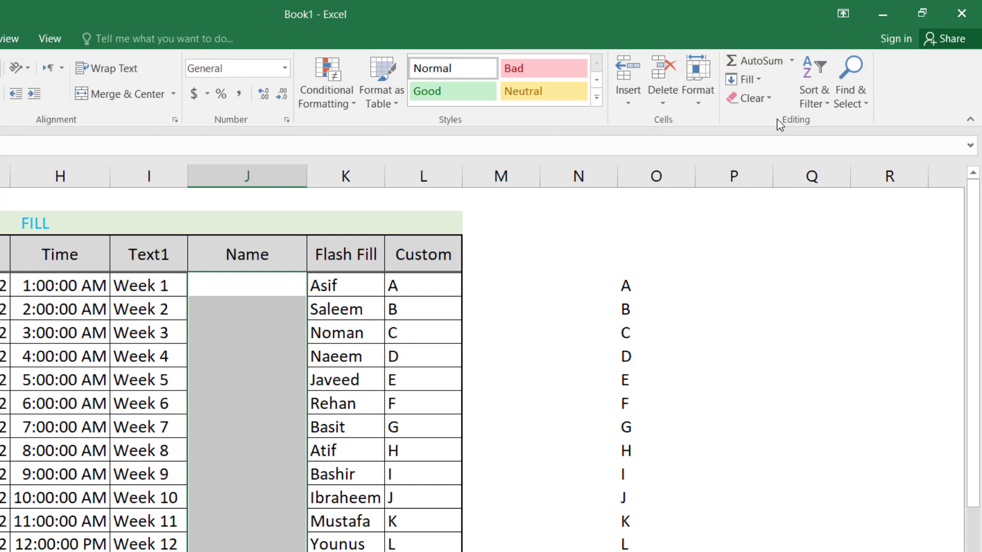
key(ctrl+e)
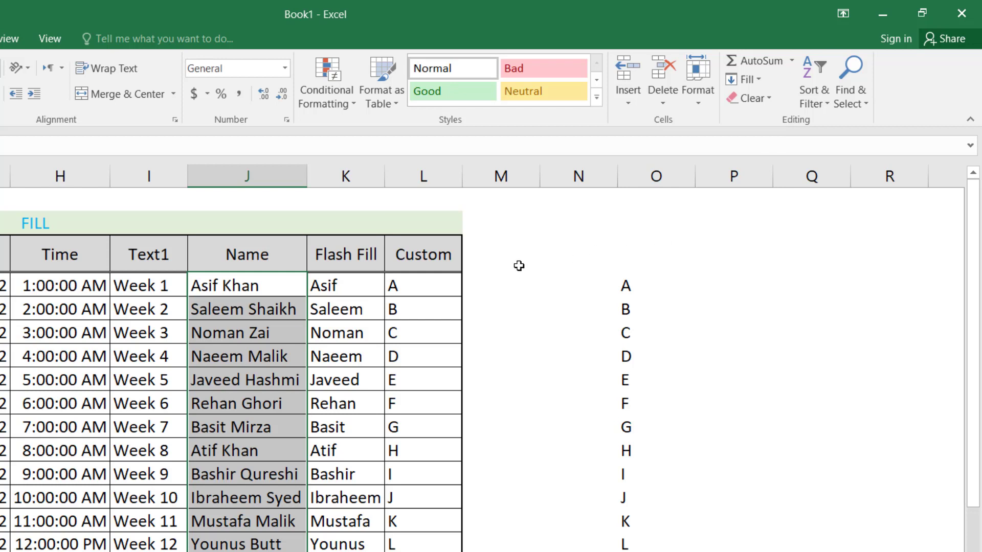
click(756, 101)
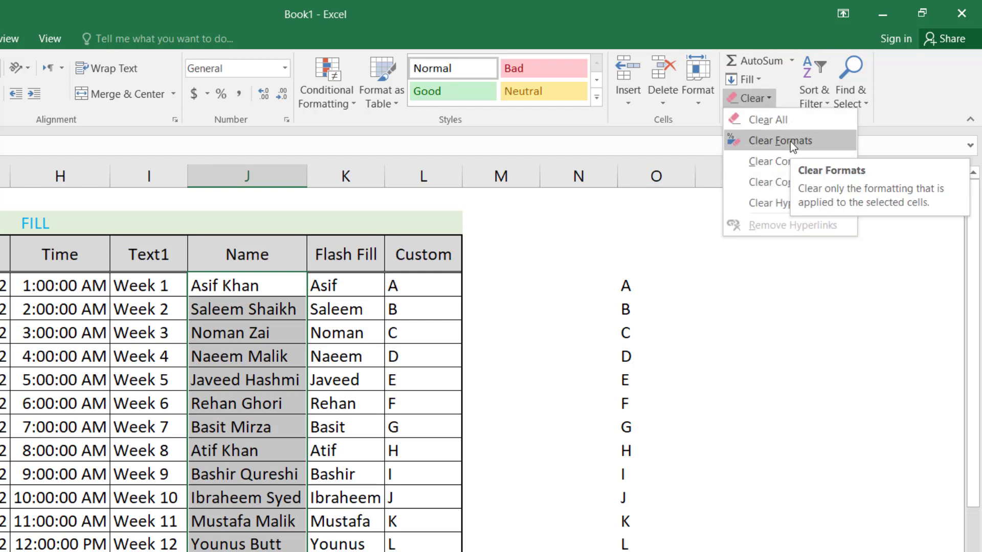
click(524, 226)
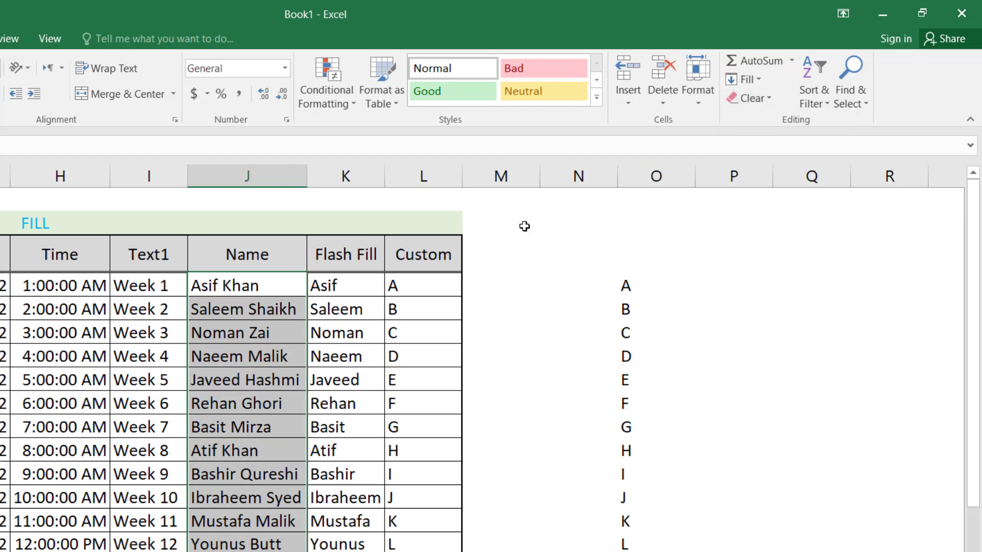
click(368, 343)
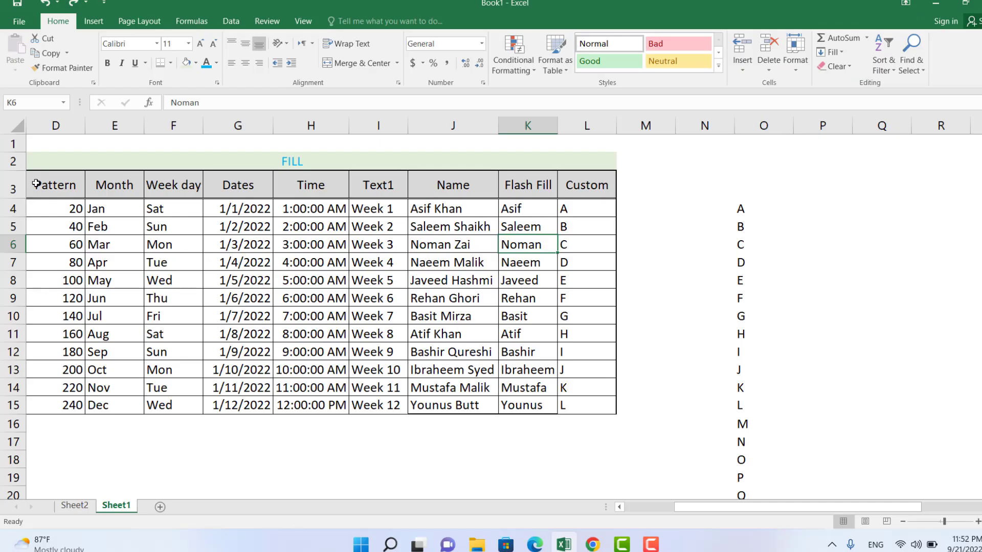
Clear the header row's formatting, then its texts, undoing each change.
drag(32, 185, 586, 192)
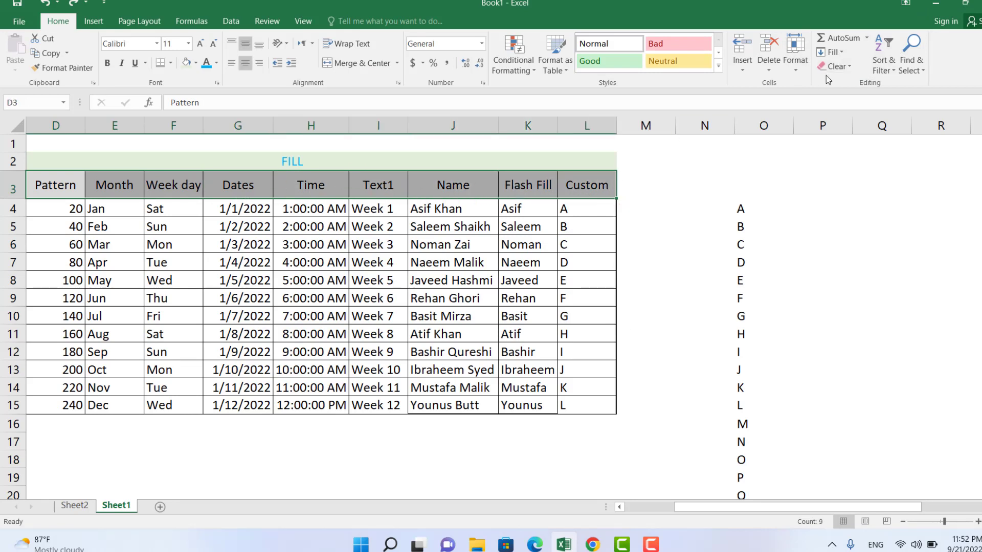
click(846, 70)
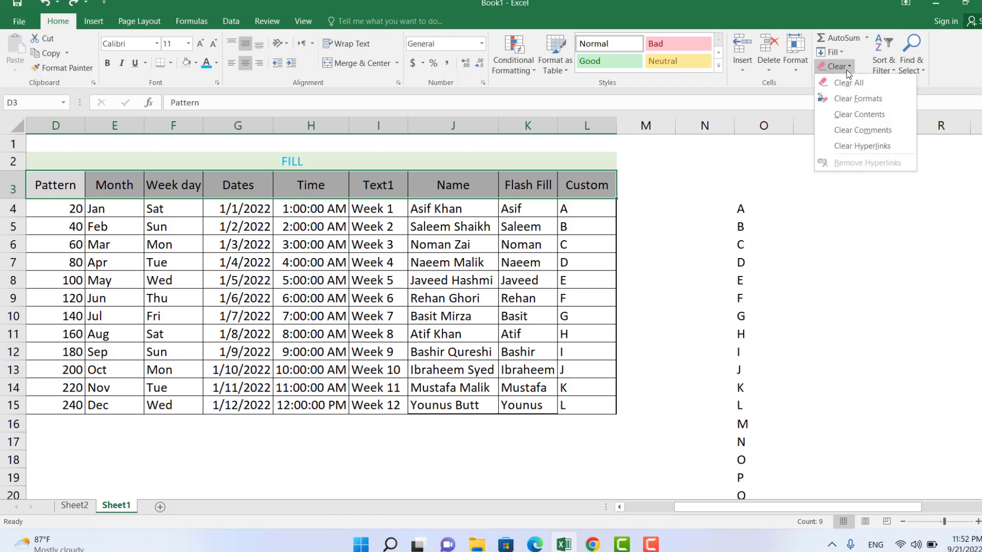
click(851, 99)
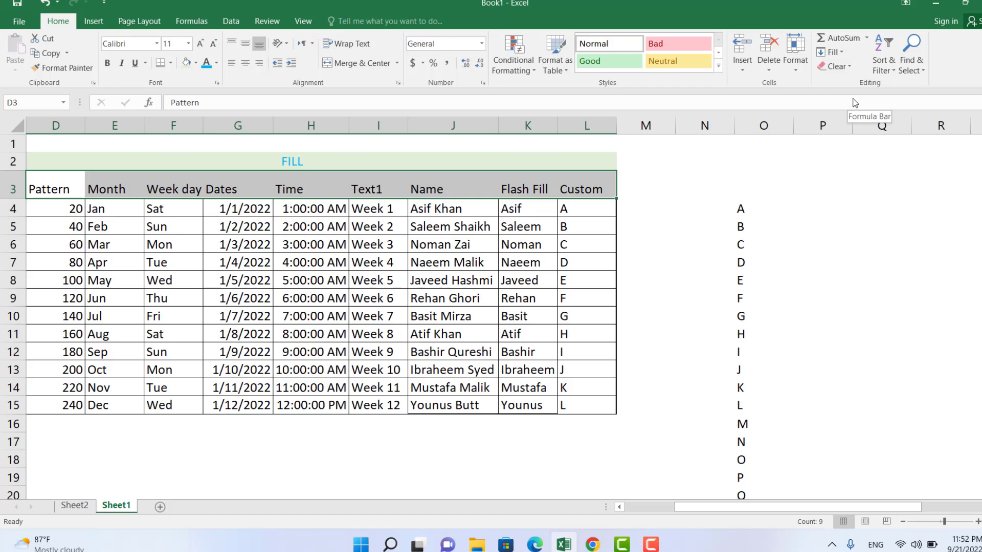
key(ctrl+z)
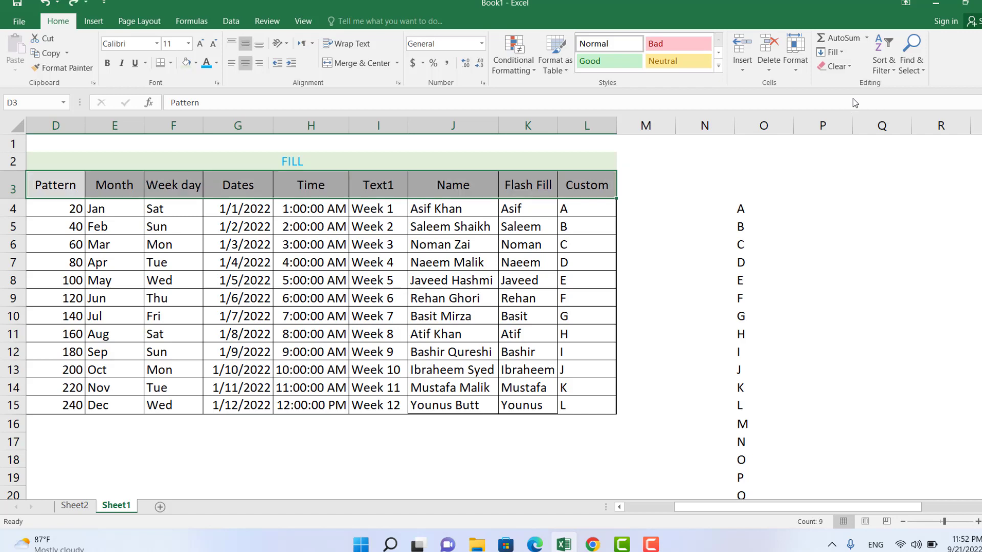
click(851, 66)
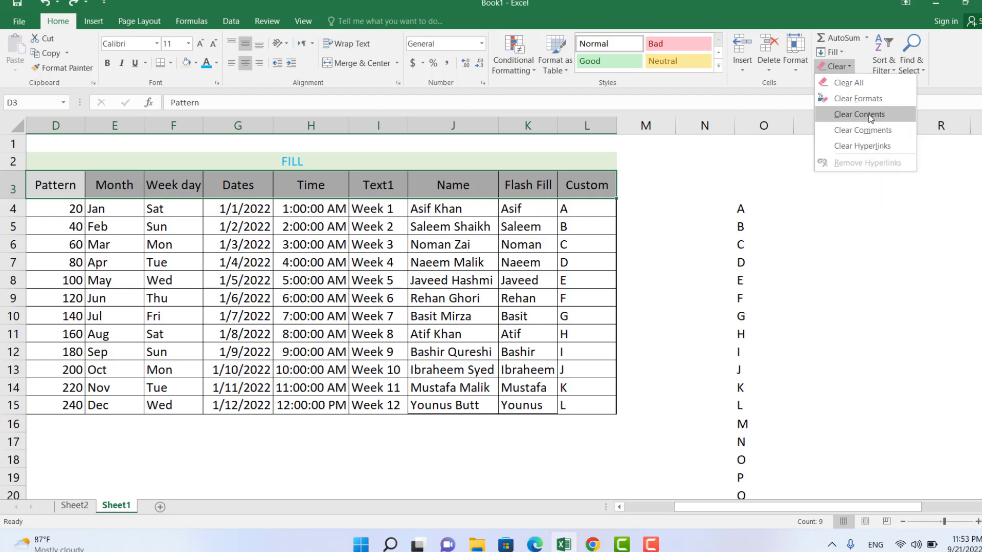
click(859, 115)
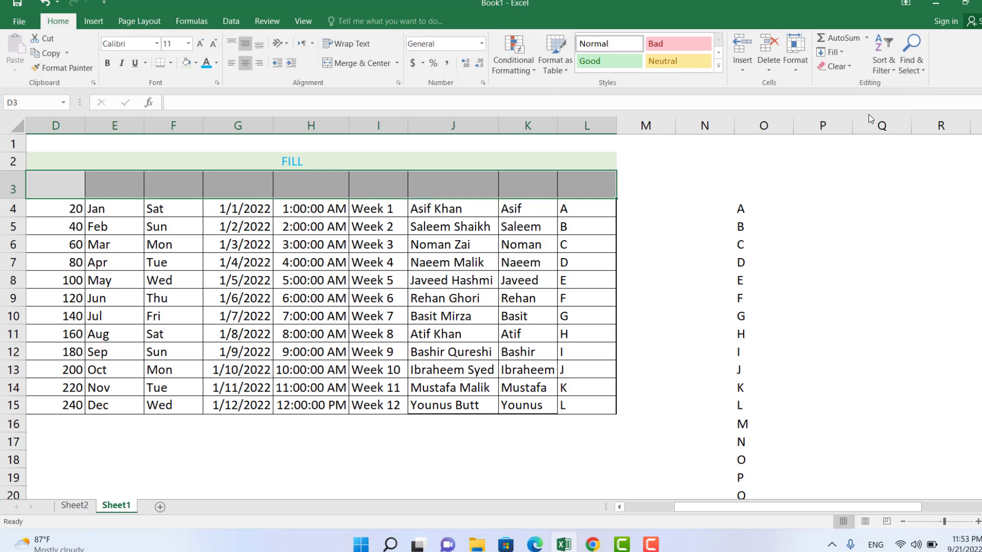
key(ctrl+z)
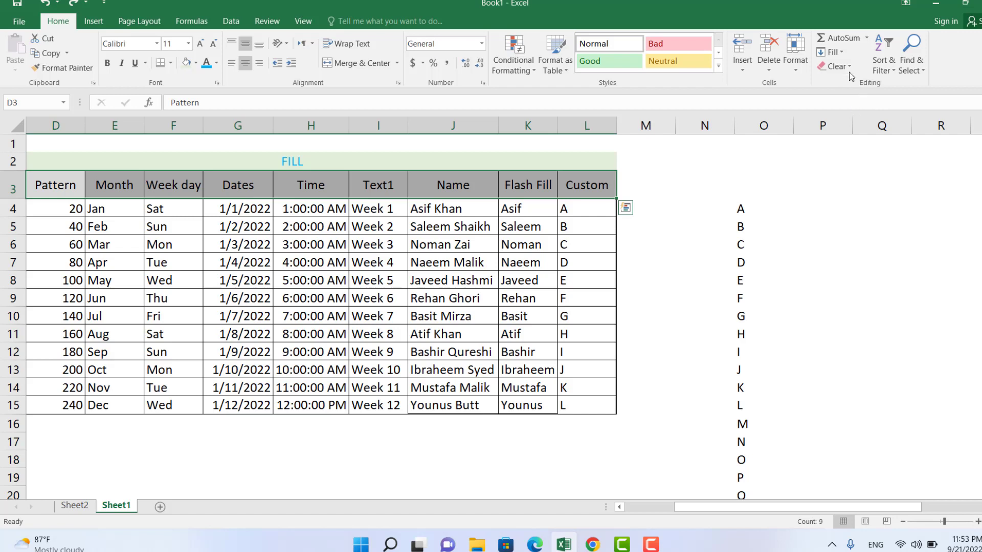
click(850, 71)
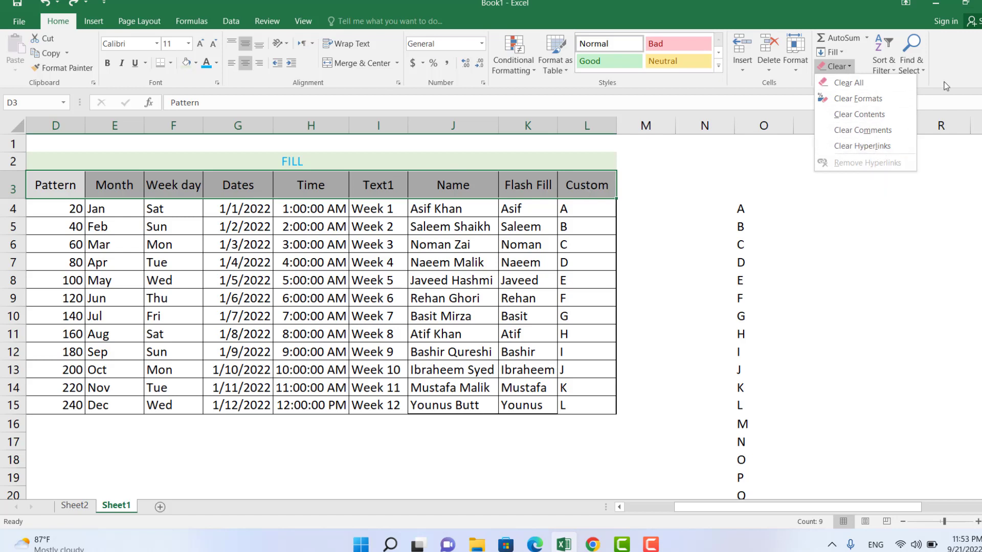
click(876, 148)
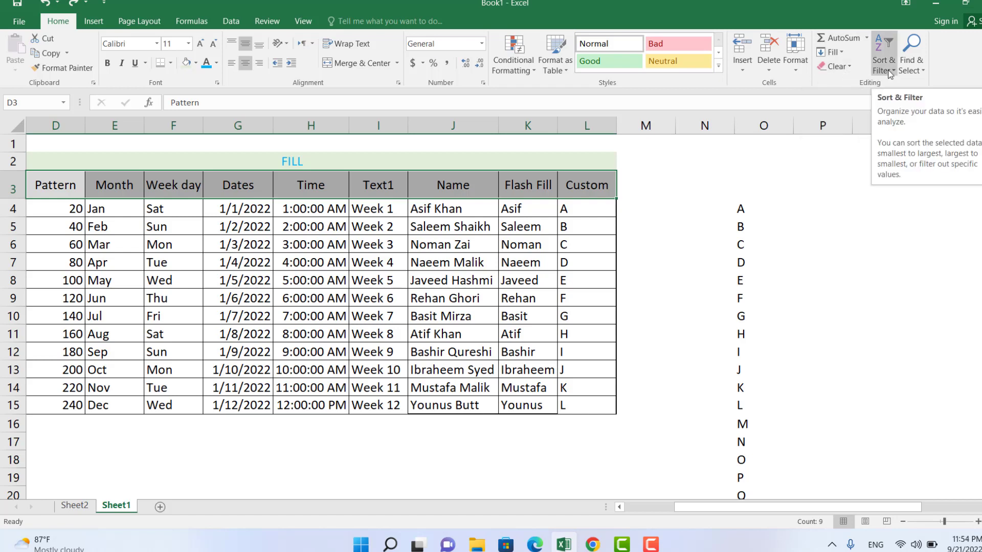
Select the Pattern values from D4 to D15.
click(429, 224)
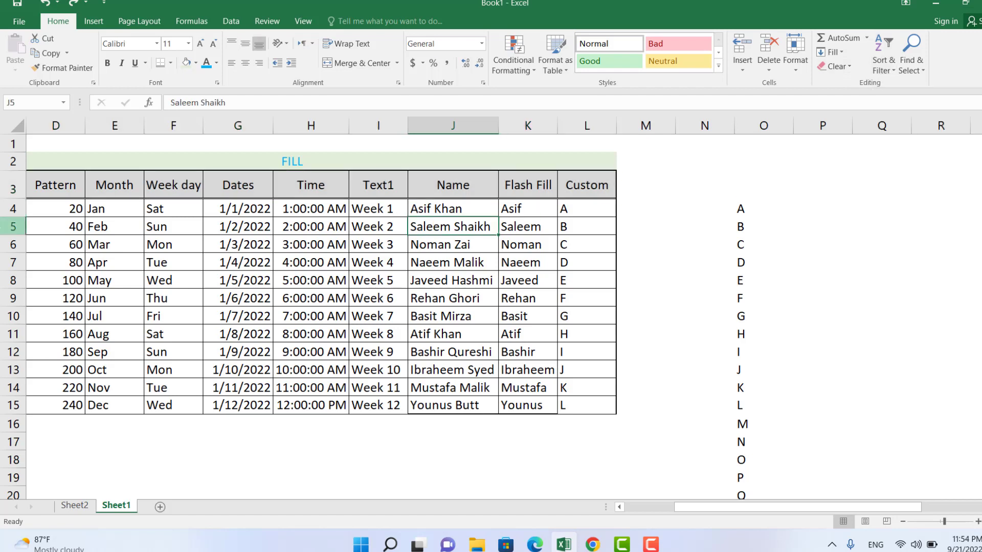
drag(53, 204, 63, 379)
click(58, 215)
drag(58, 215, 56, 405)
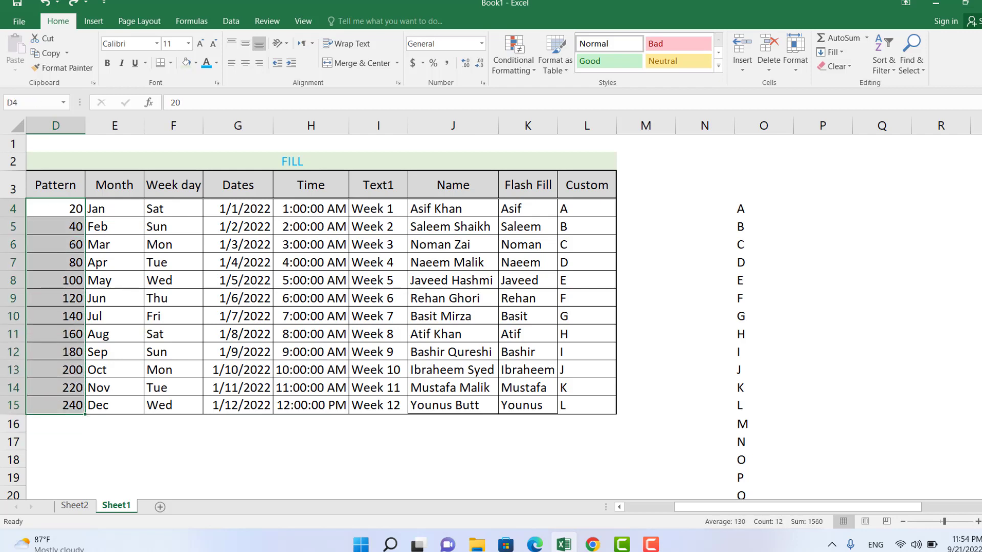
Sort the table by Pattern smallest to largest, then largest to smallest, expanding the selection.
click(893, 71)
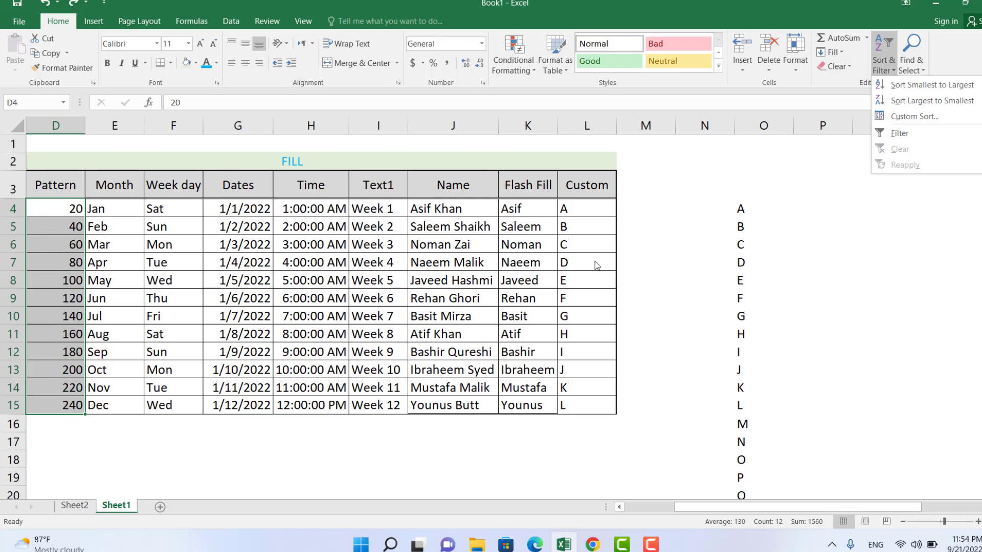
click(911, 86)
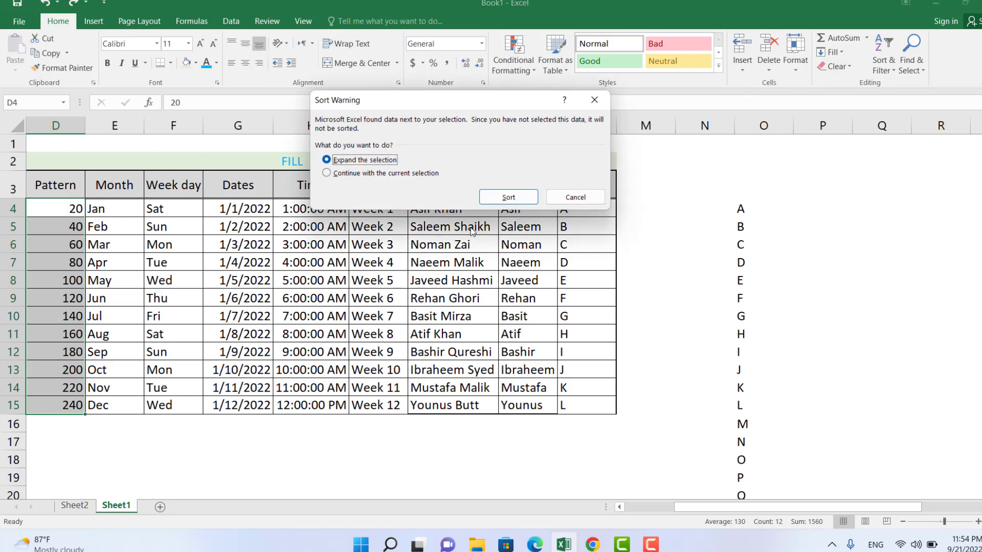
click(519, 198)
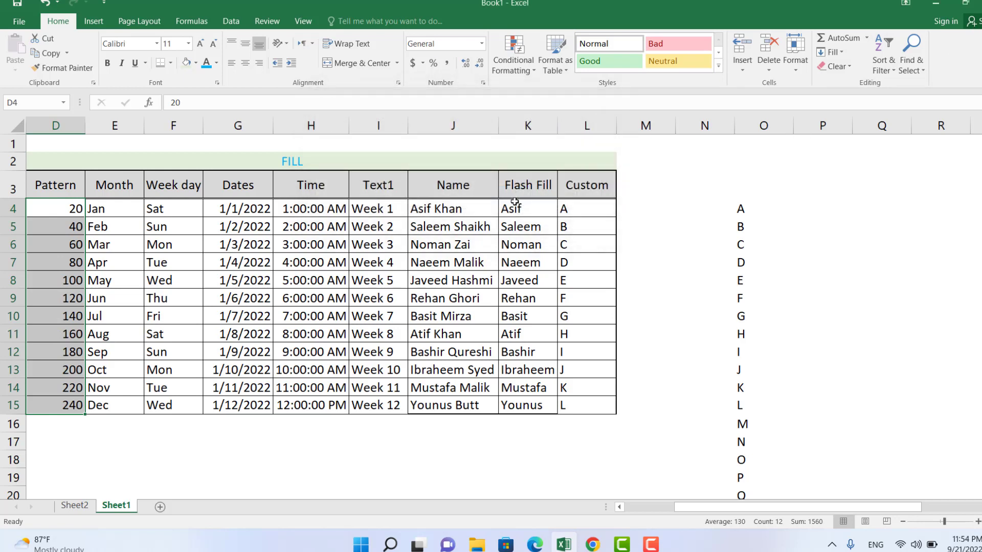
click(883, 66)
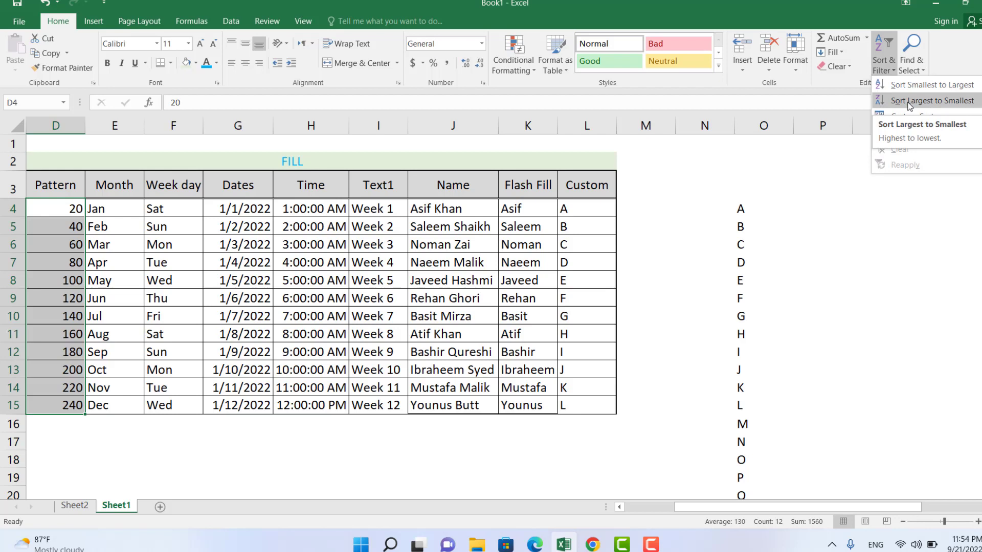
click(928, 105)
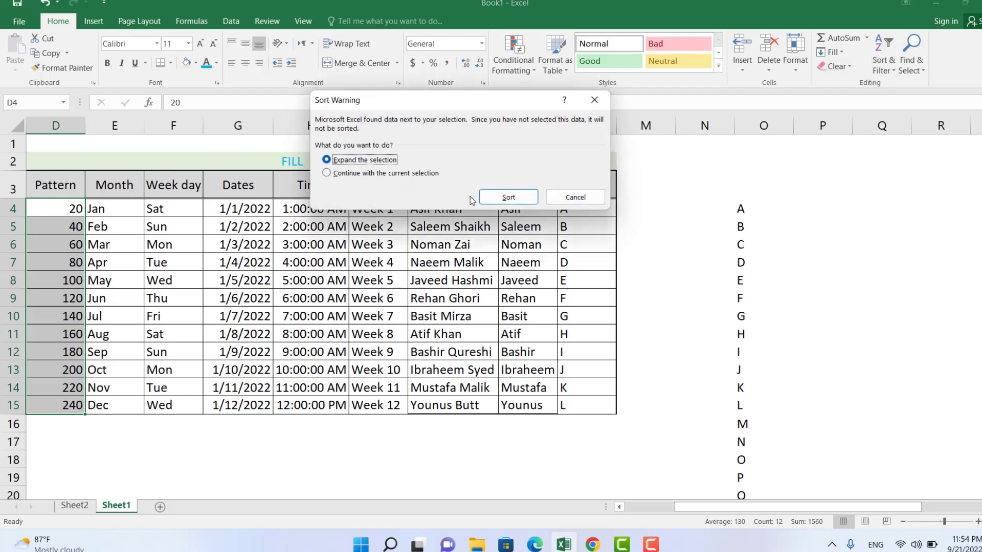
click(504, 198)
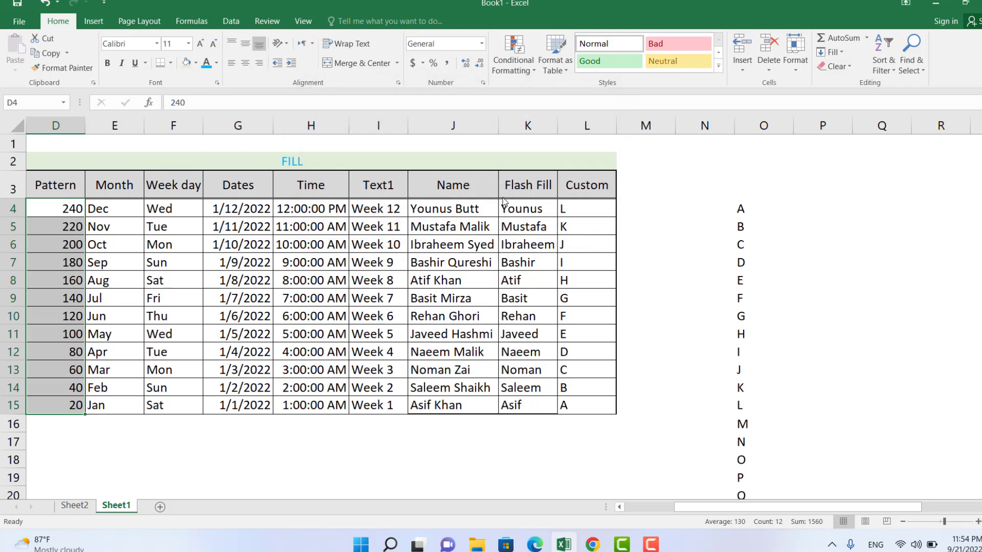
Custom-sort the table by Month in Z to A order, Sep down to Apr.
click(887, 75)
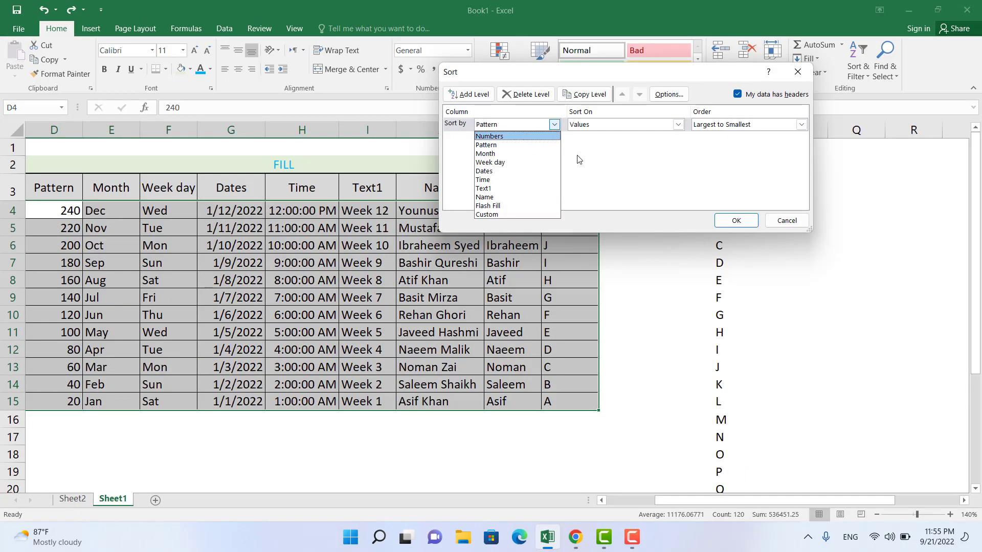
click(578, 156)
click(554, 128)
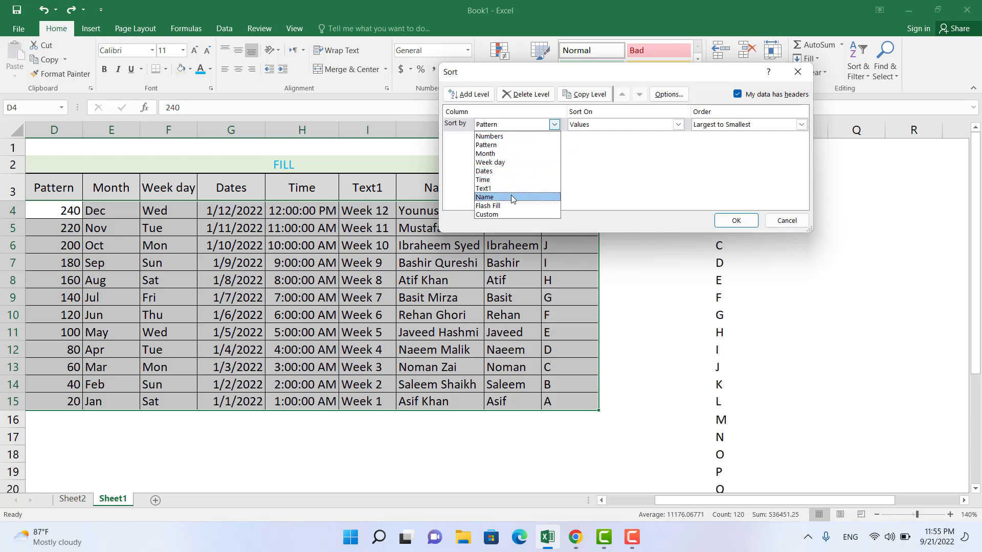
click(516, 154)
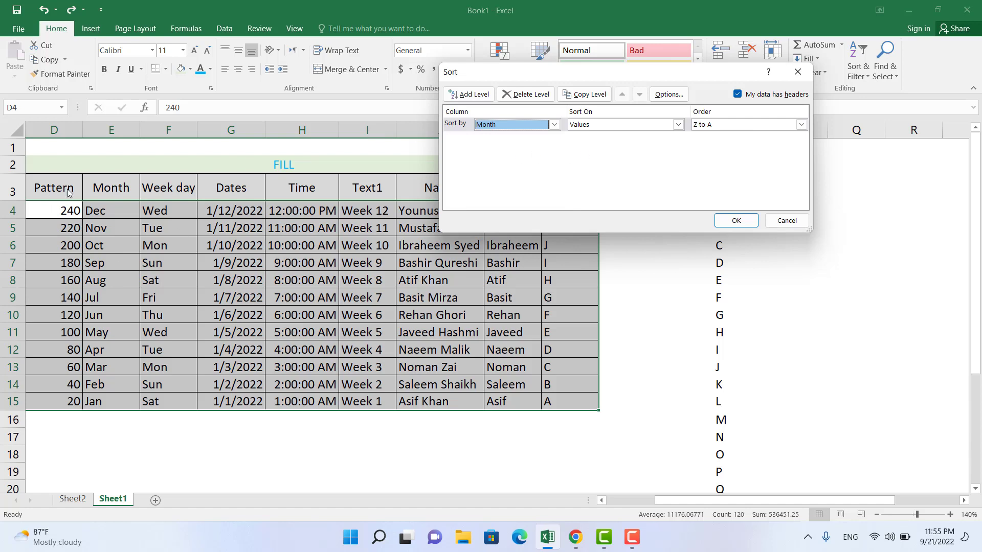
click(737, 221)
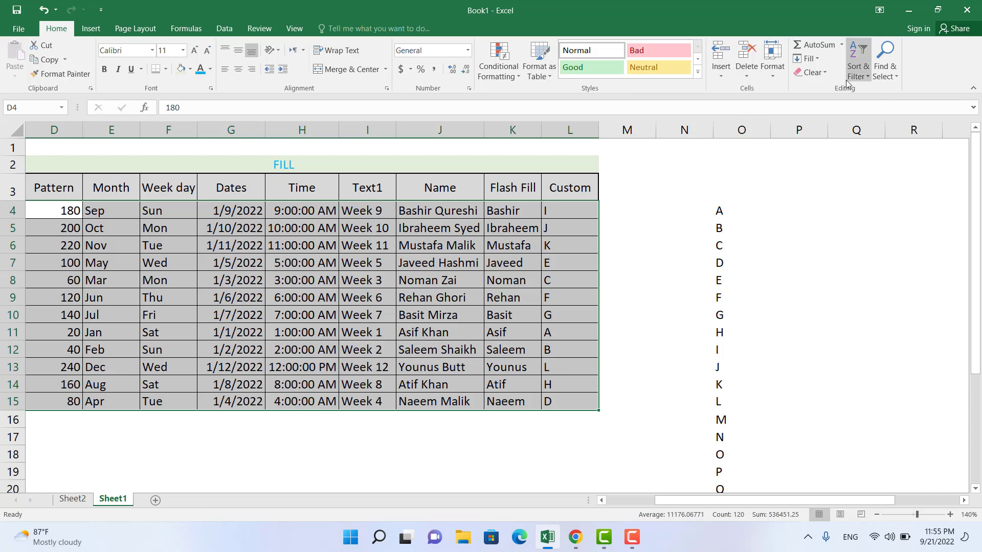
click(865, 76)
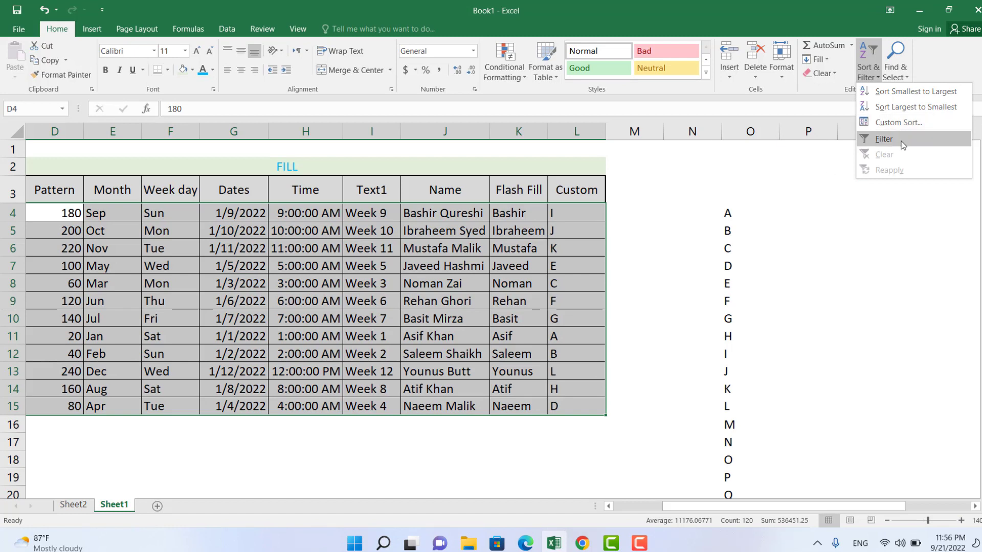
Select the table from C3 to L15 and add filter dropdowns to every header, Numbers through Custom.
click(903, 145)
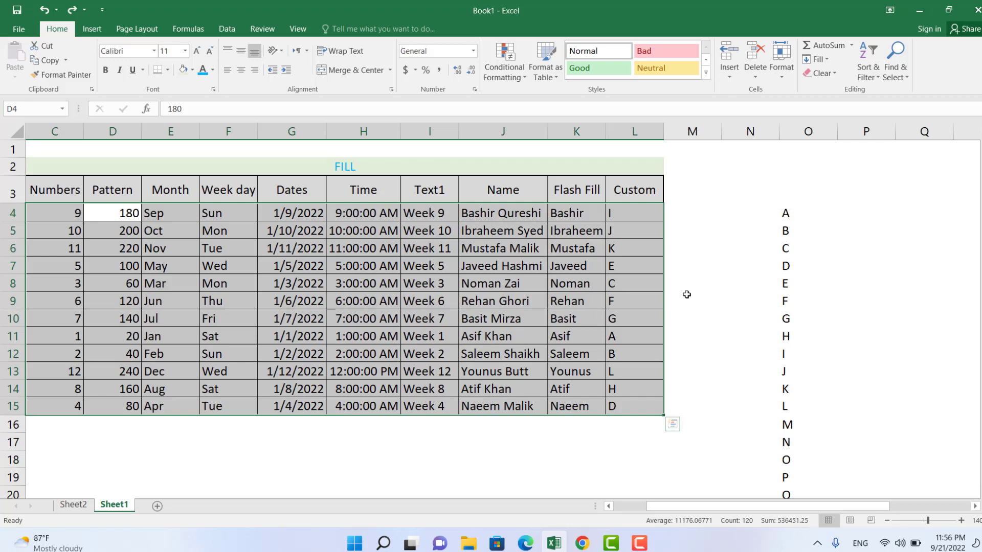
click(735, 218)
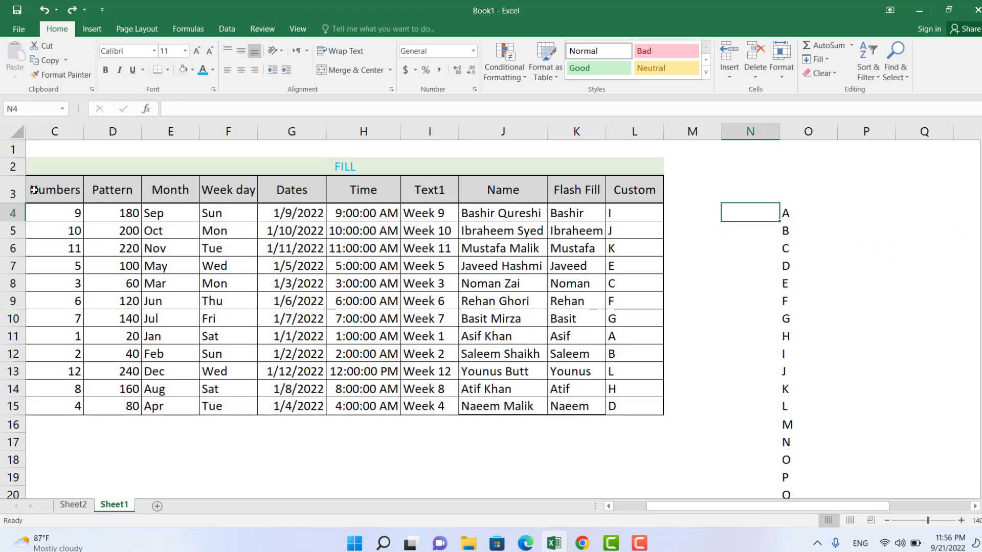
drag(34, 191, 626, 409)
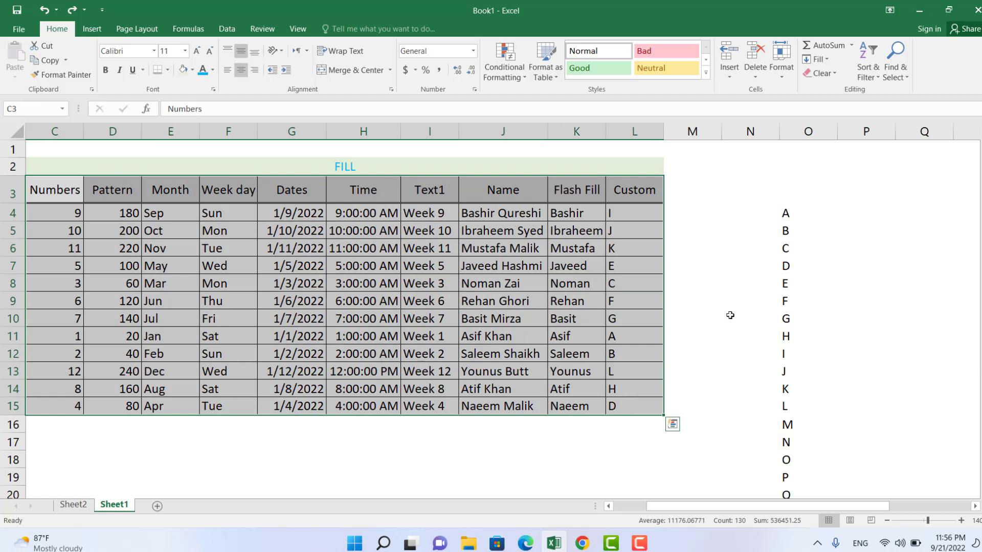
click(870, 77)
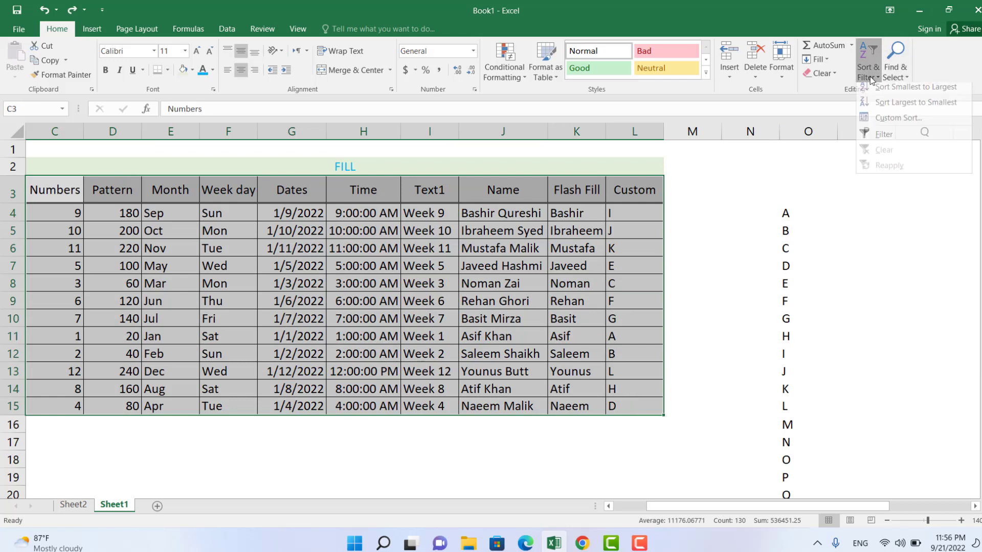
click(882, 139)
click(745, 232)
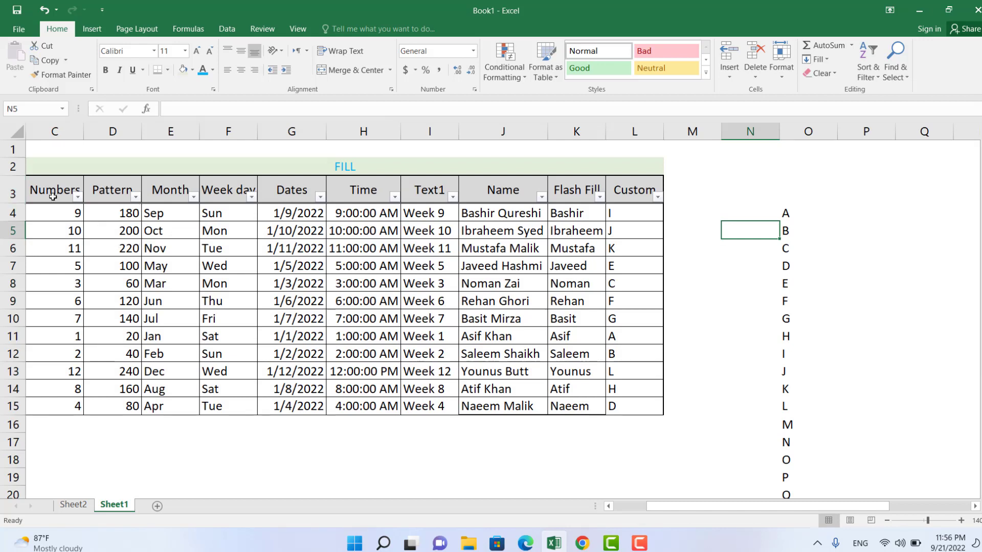
click(77, 197)
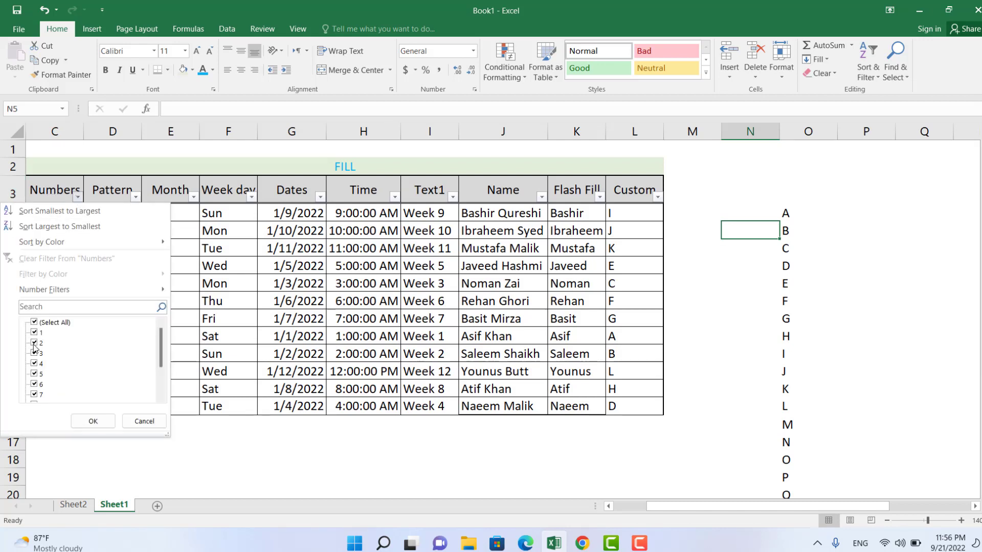
click(144, 421)
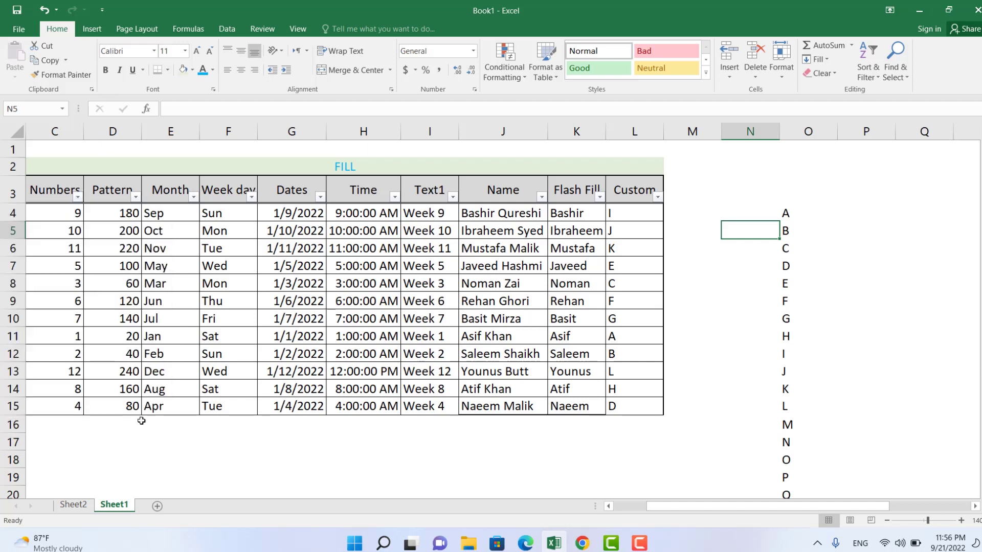
click(194, 197)
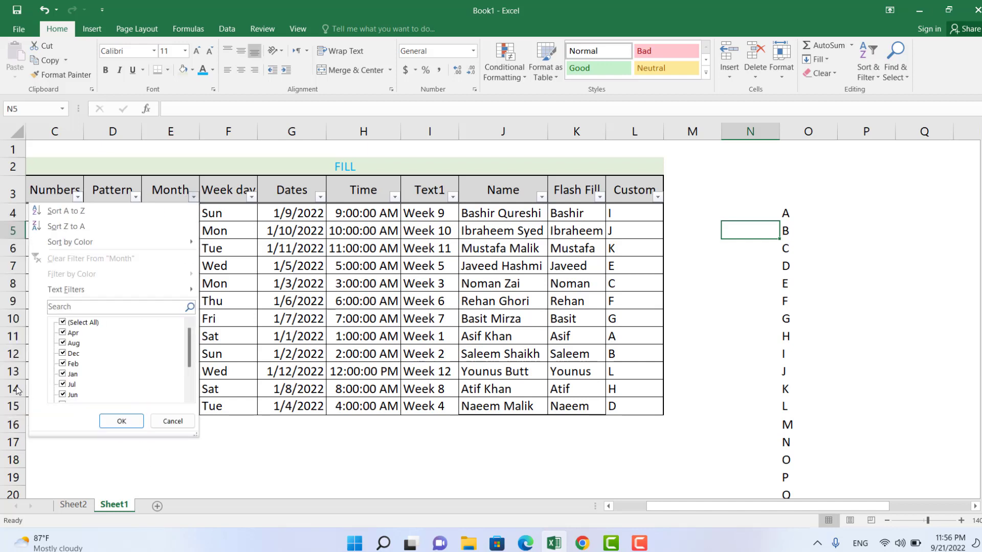
click(63, 323)
scroll(74, 358, down, 2)
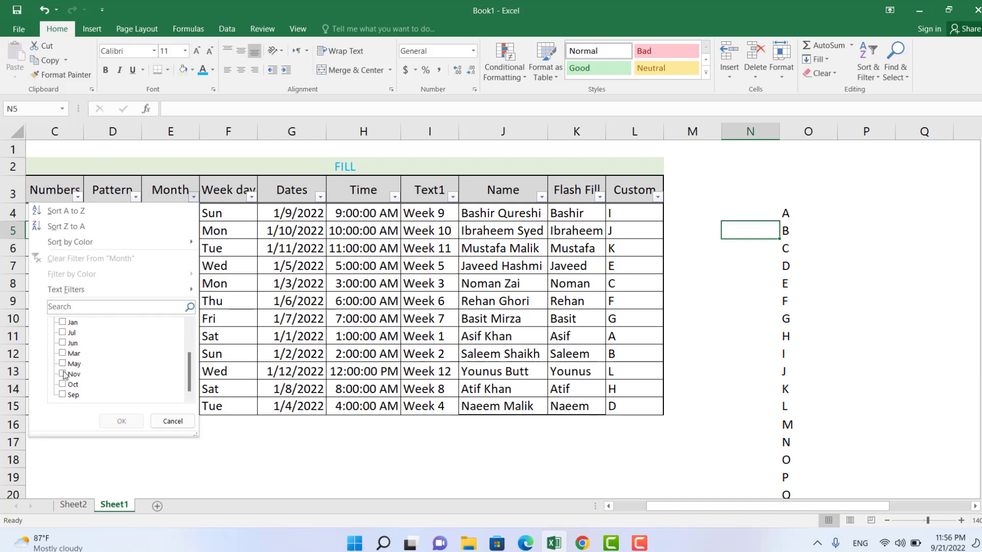
click(63, 374)
click(113, 423)
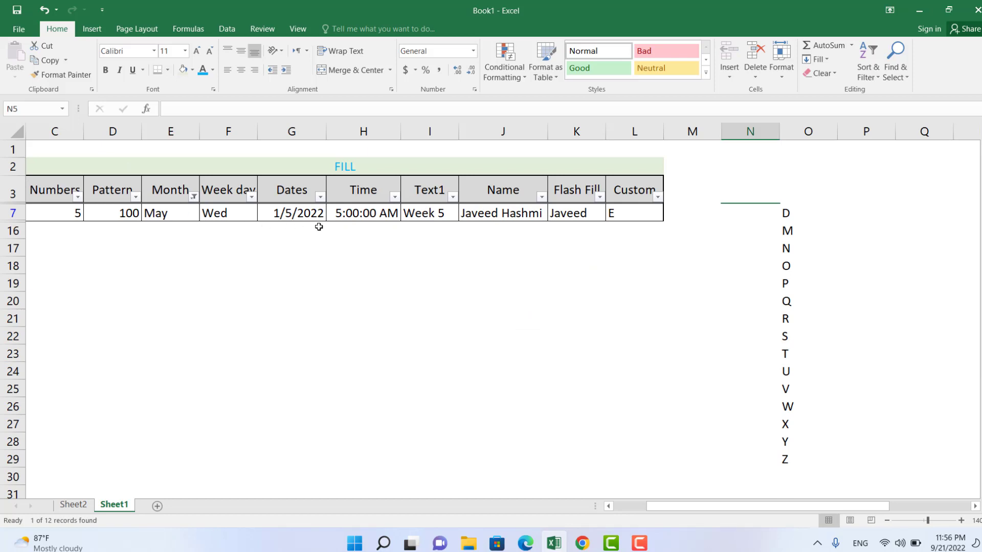
click(193, 196)
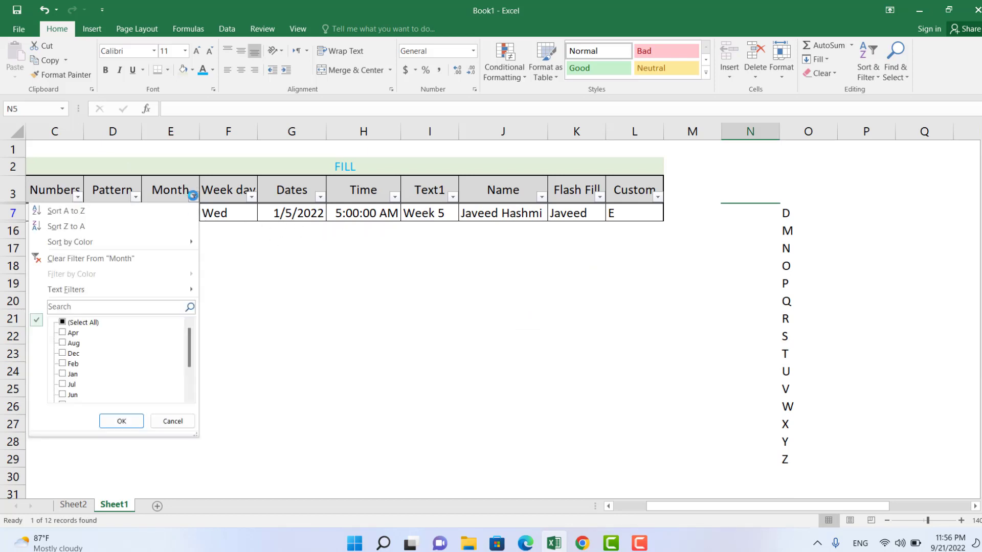
click(73, 258)
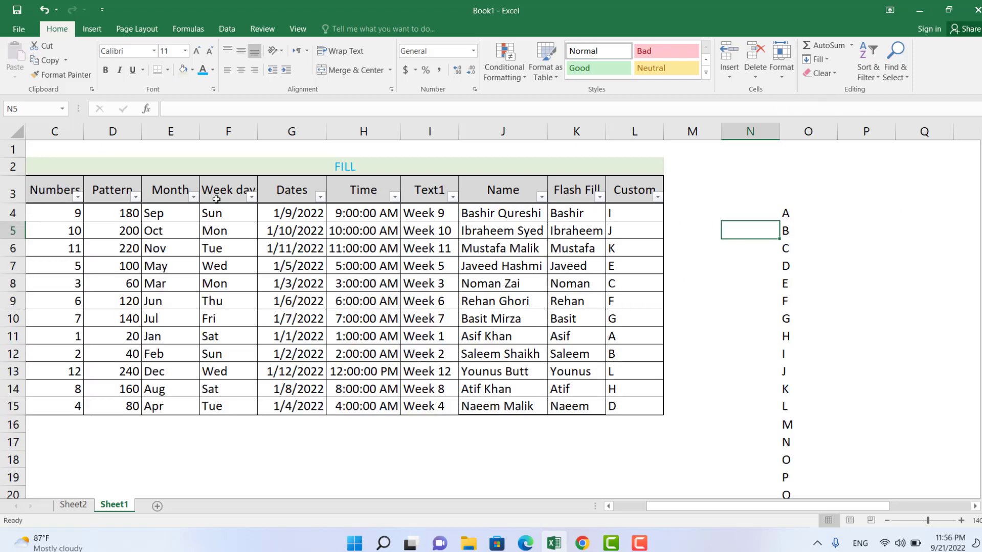
click(40, 193)
key(shift+Right)
key(shift+Right)
key(shift+Right)
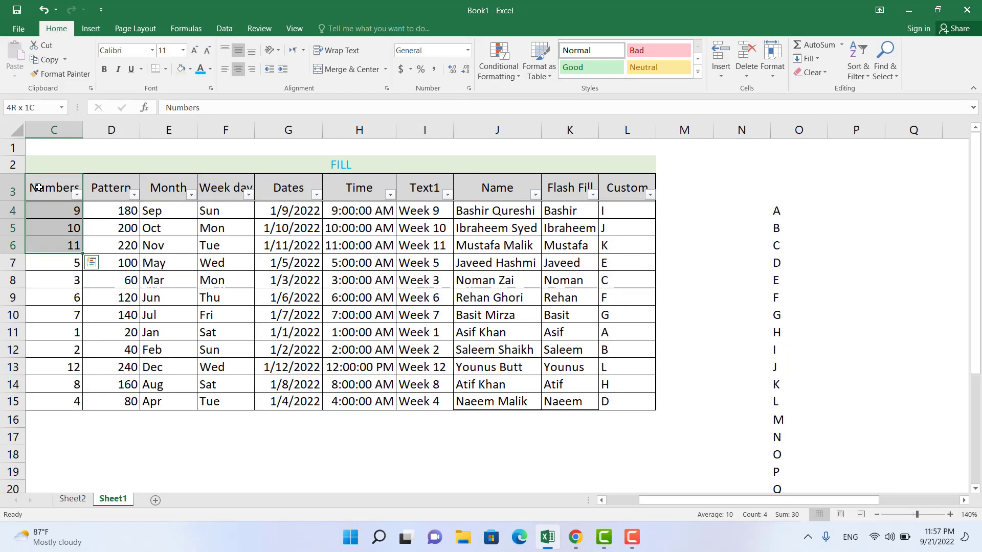
key(ctrl+shift+Right)
key(ctrl+shift+Down)
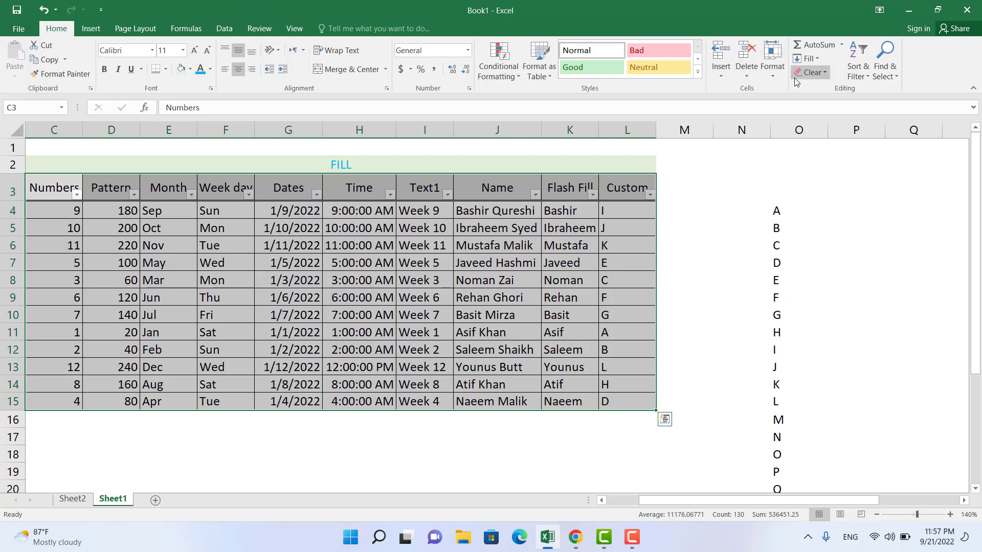
click(824, 76)
click(859, 71)
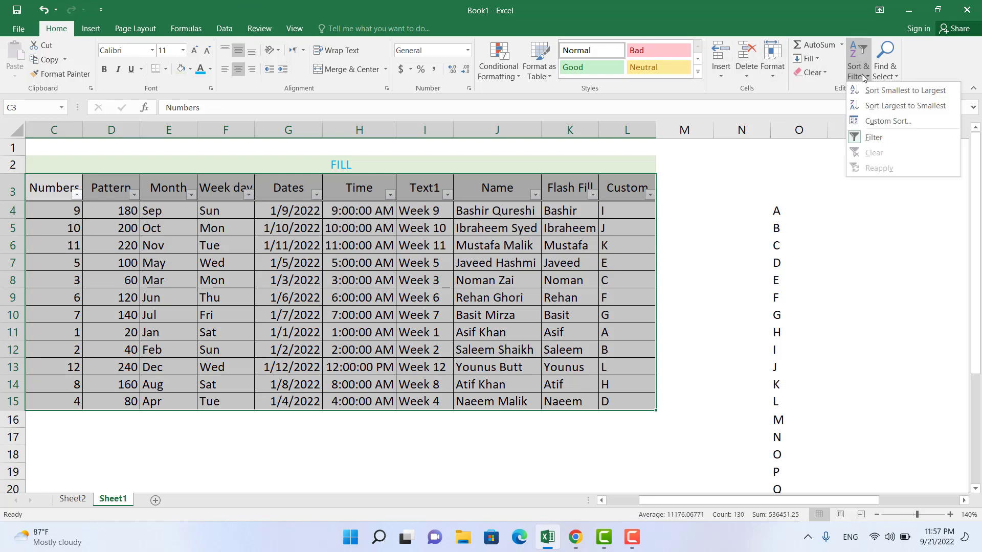
click(877, 141)
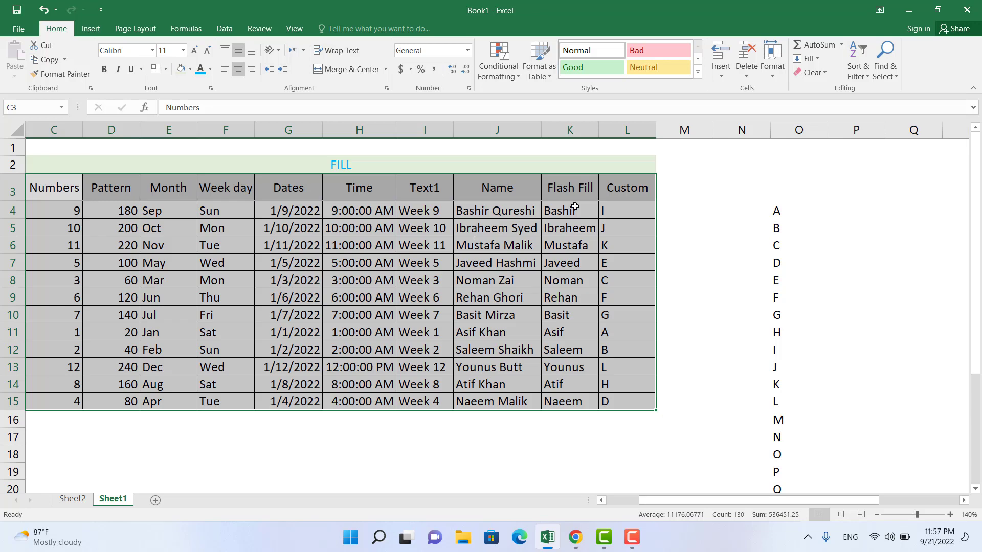
click(705, 198)
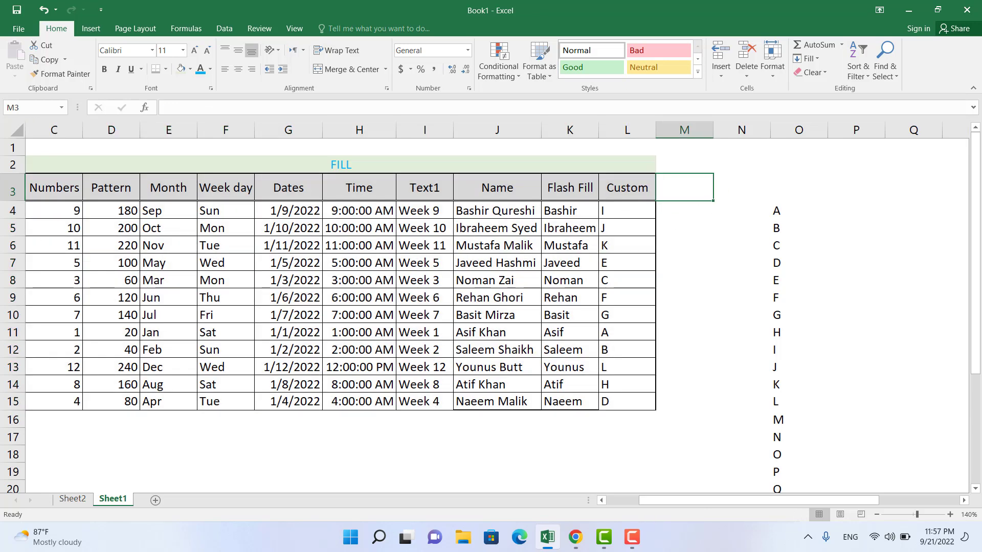
click(865, 78)
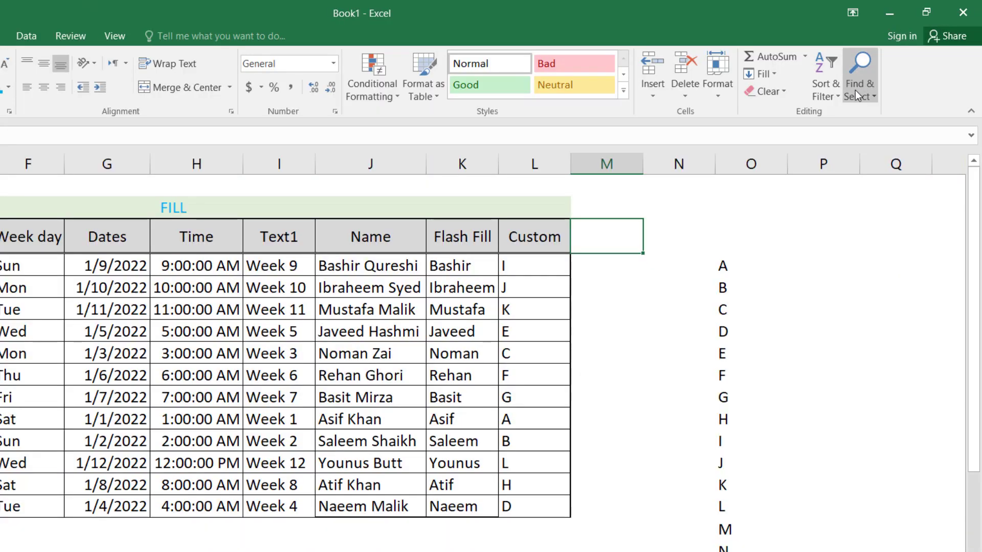
Use Find to locate the old full name in the Name column.
click(873, 95)
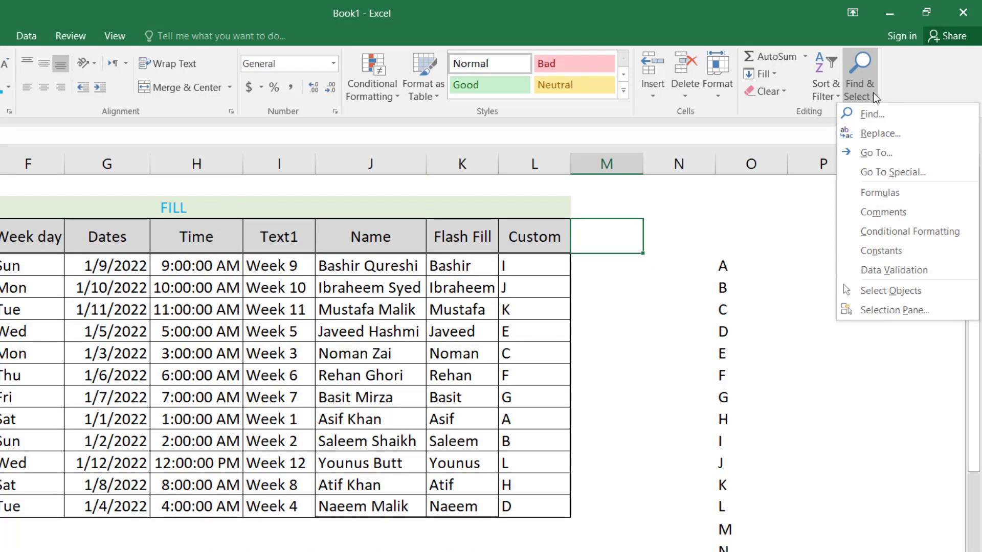
click(919, 78)
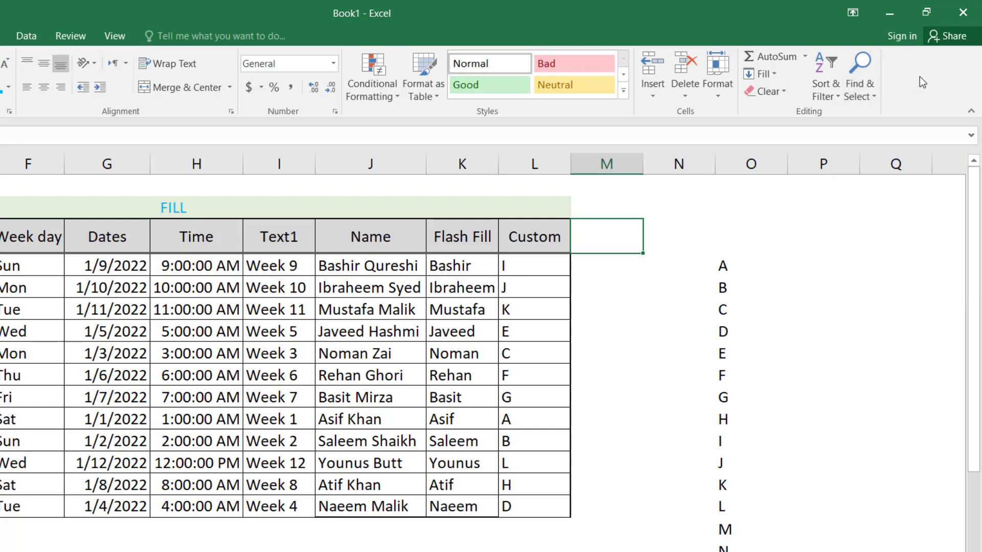
click(869, 94)
click(874, 114)
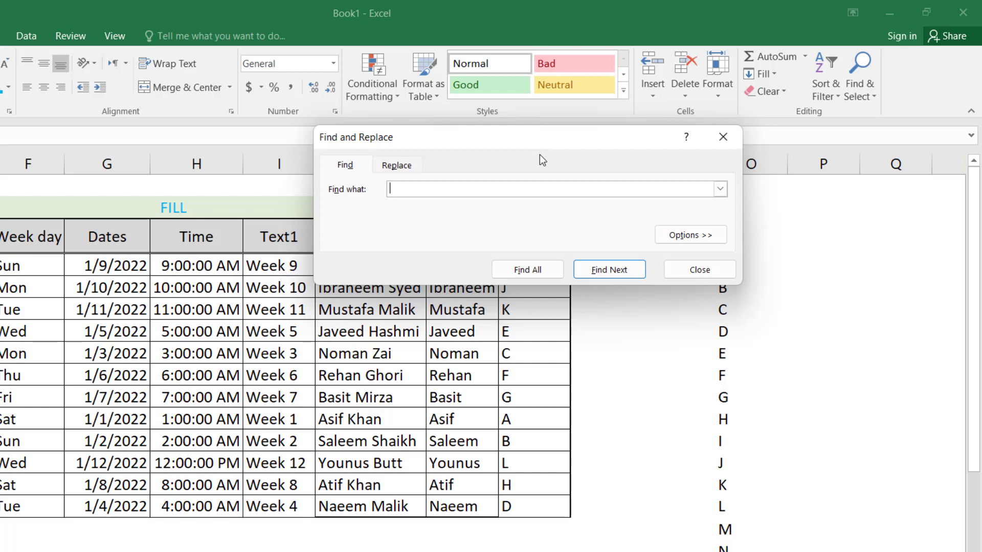
text(ASIF KHAN)
click(633, 275)
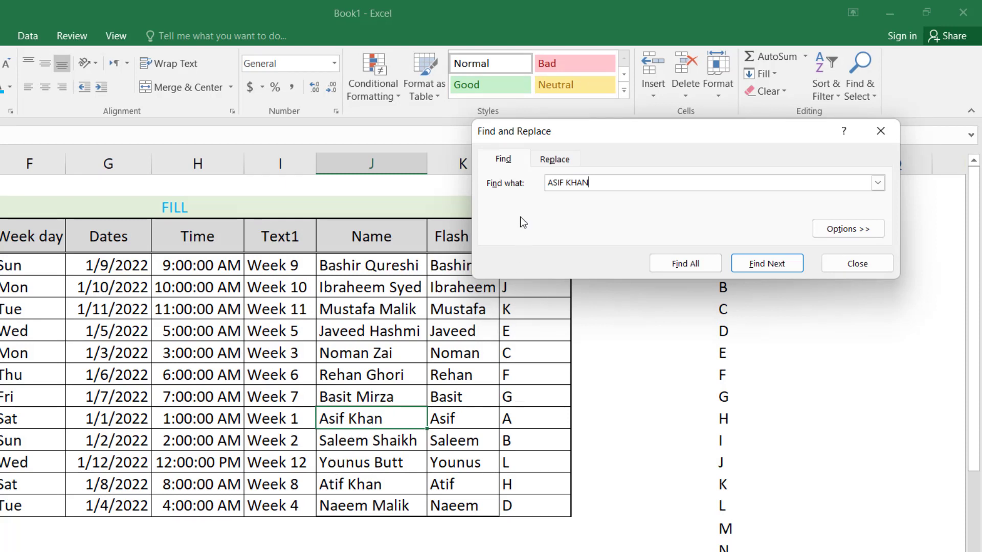
Replace that name with the new person's full name and close the dialog.
click(562, 160)
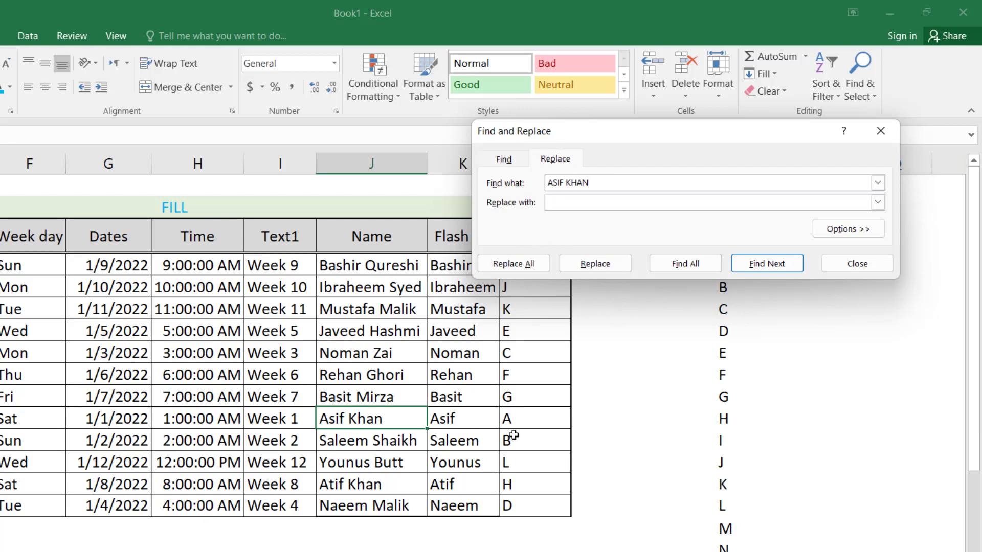
text(Balaj A)
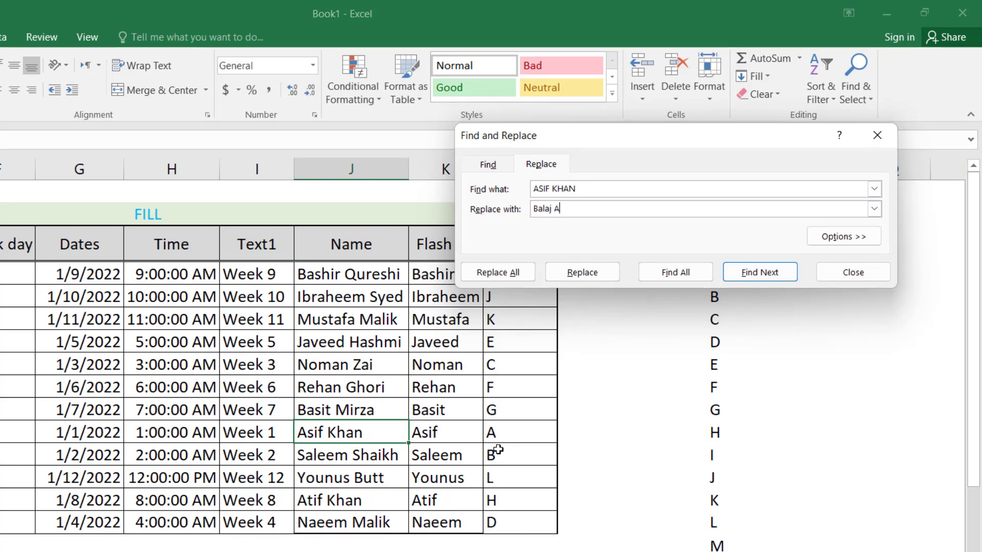
text(hmed)
click(572, 274)
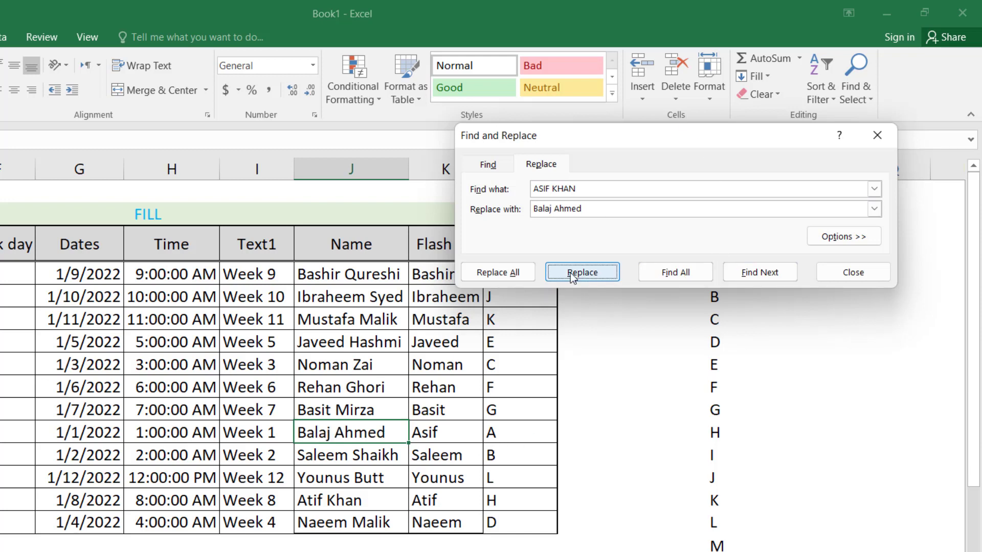
click(855, 280)
Jump to cell J5 with Go To.
click(847, 103)
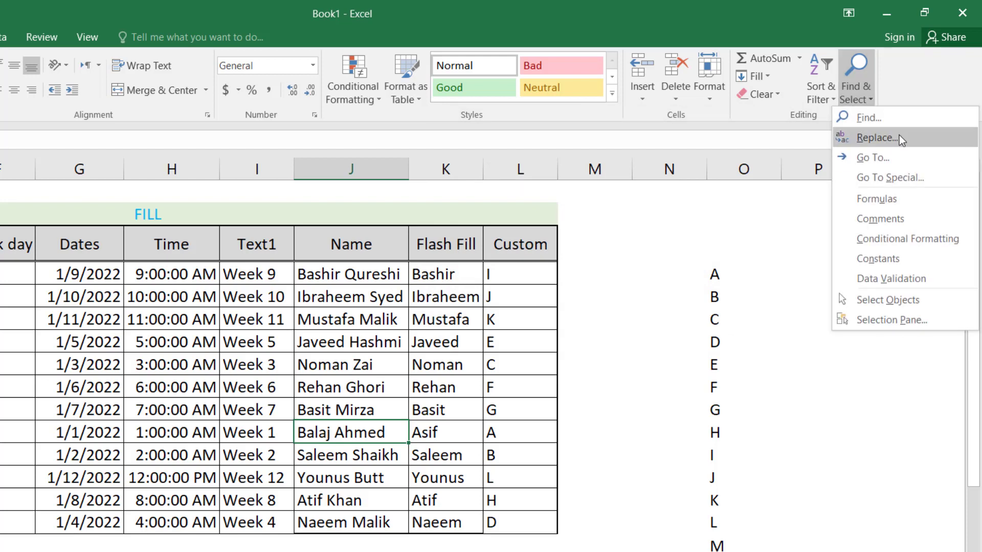
click(872, 158)
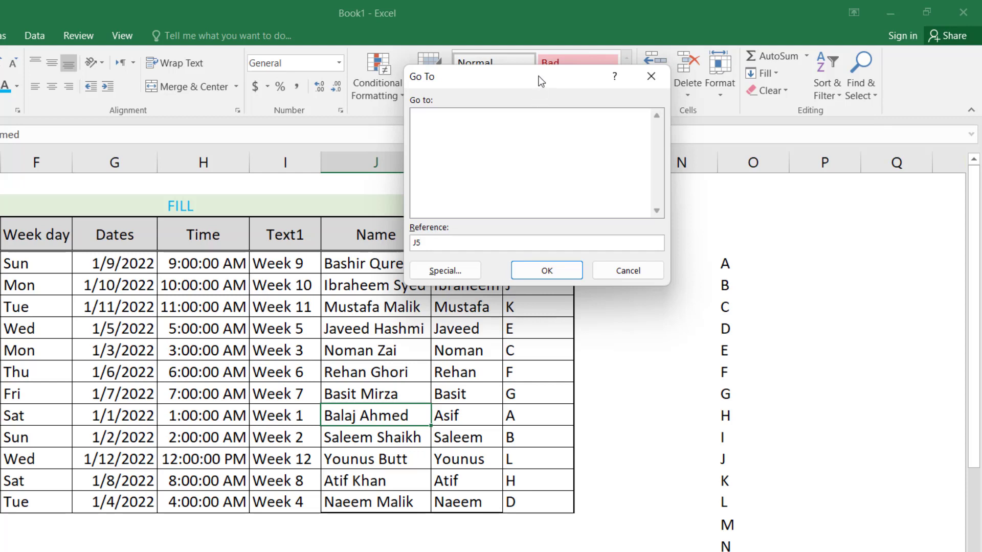
drag(538, 76, 617, 86)
click(625, 281)
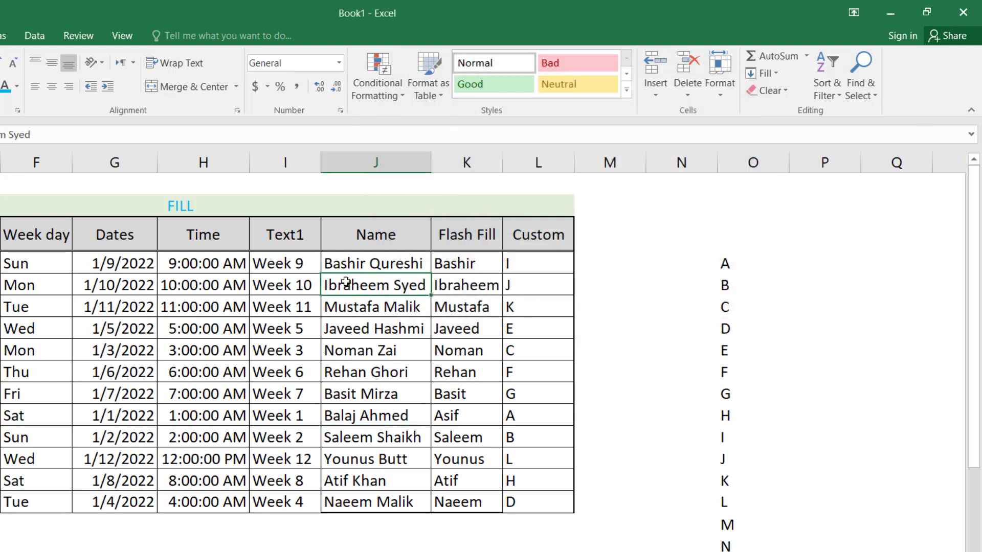
click(866, 93)
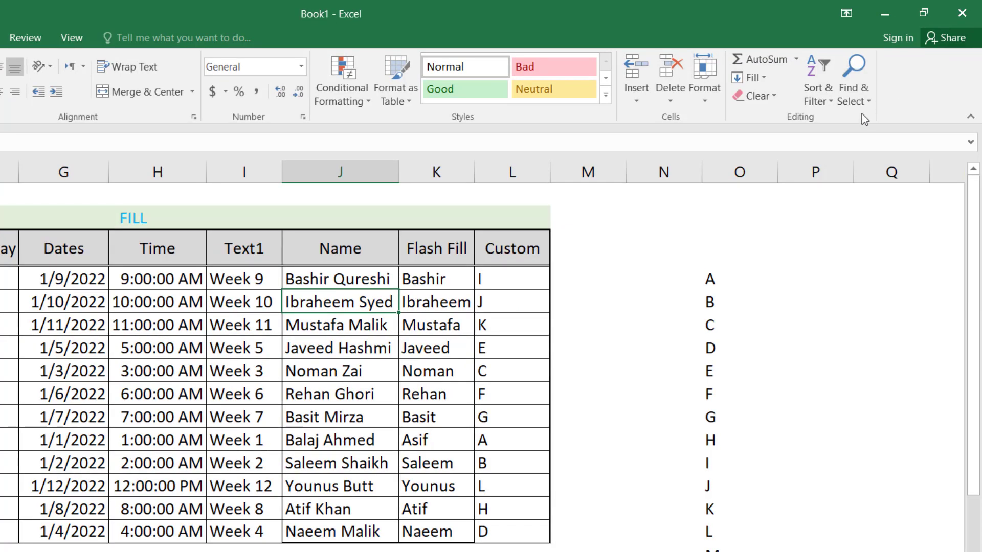
click(873, 100)
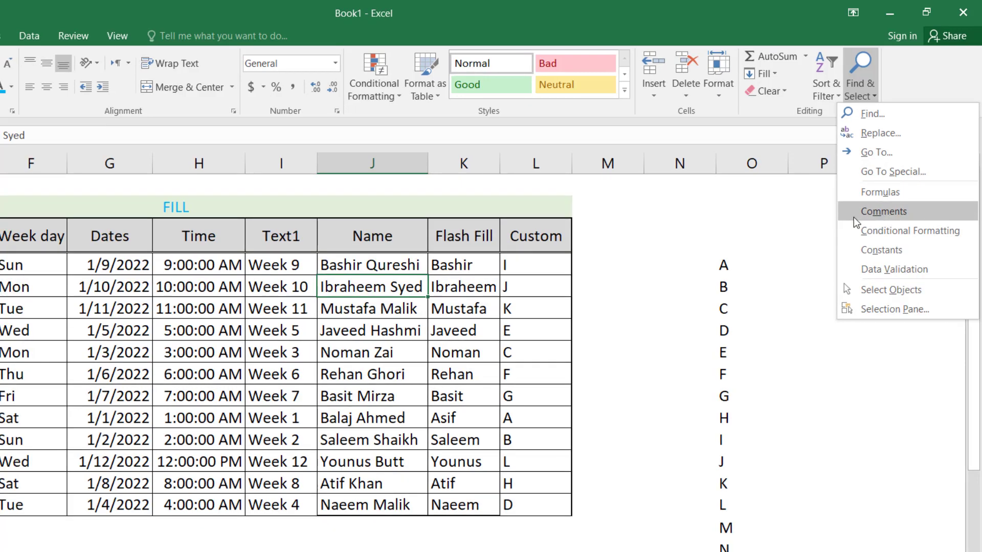
click(894, 214)
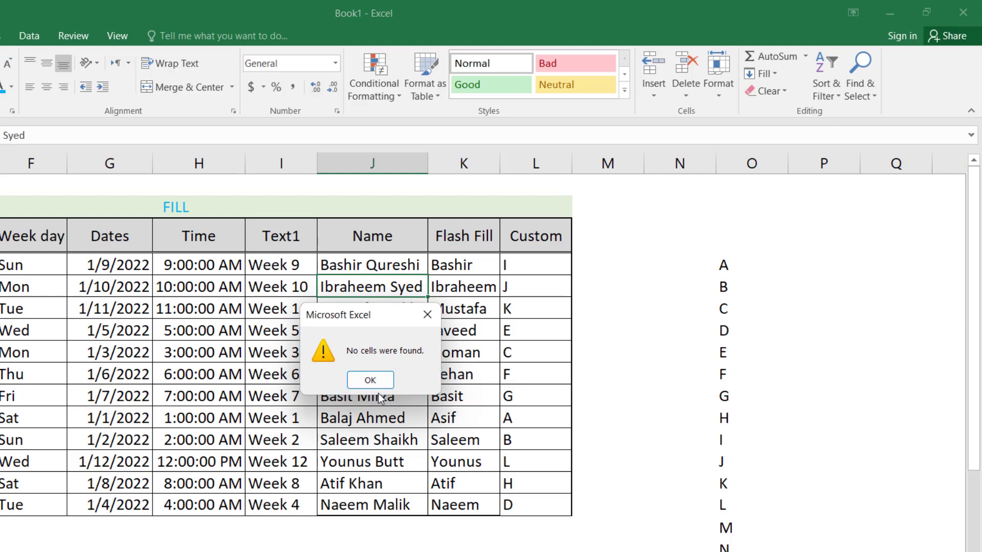
click(371, 380)
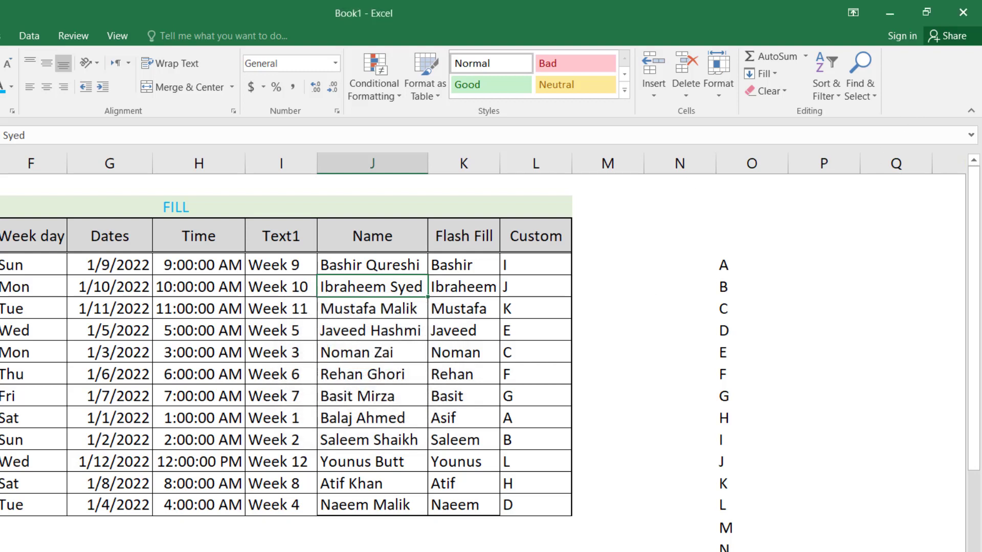
Browse the Find & Select list, then show the Format dropdown's cell size and protection options.
click(870, 98)
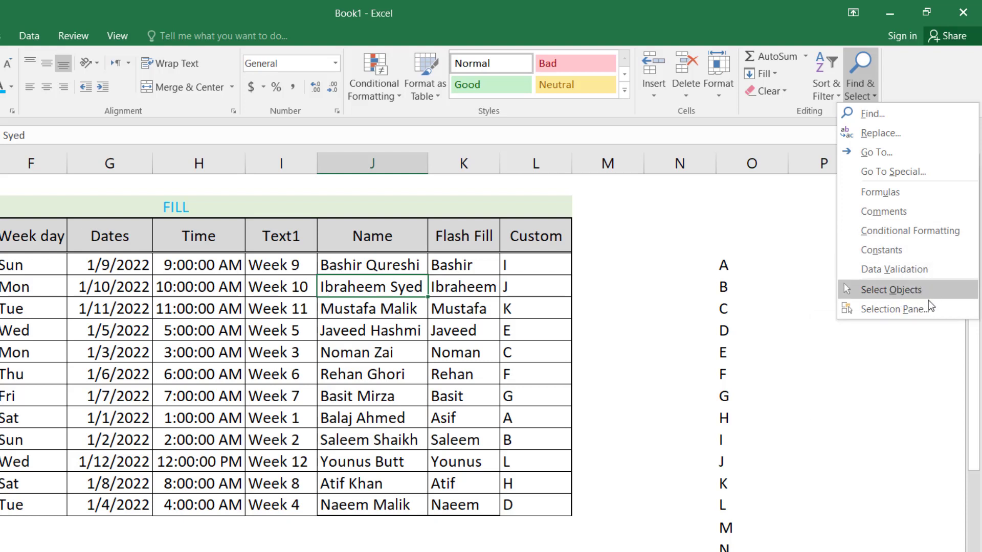
click(858, 91)
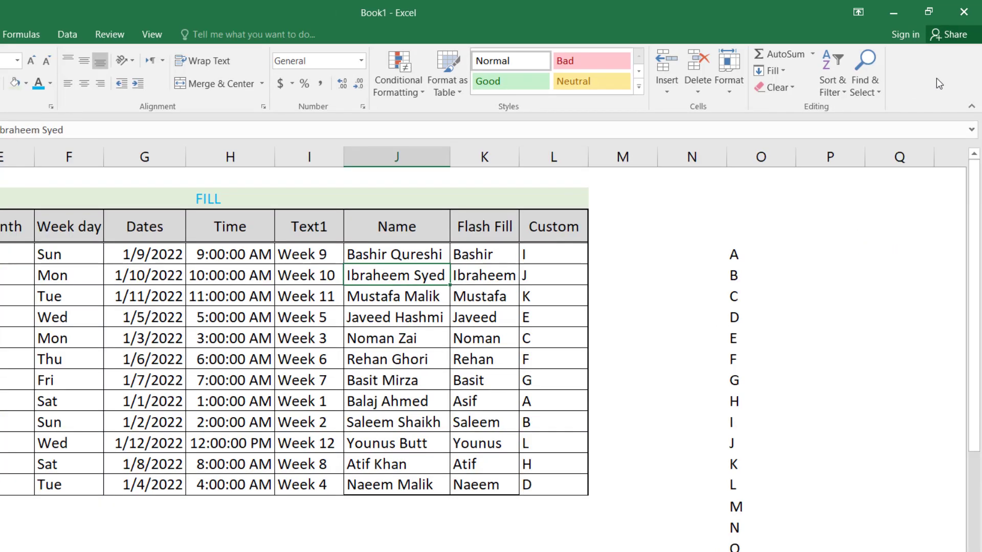
click(869, 95)
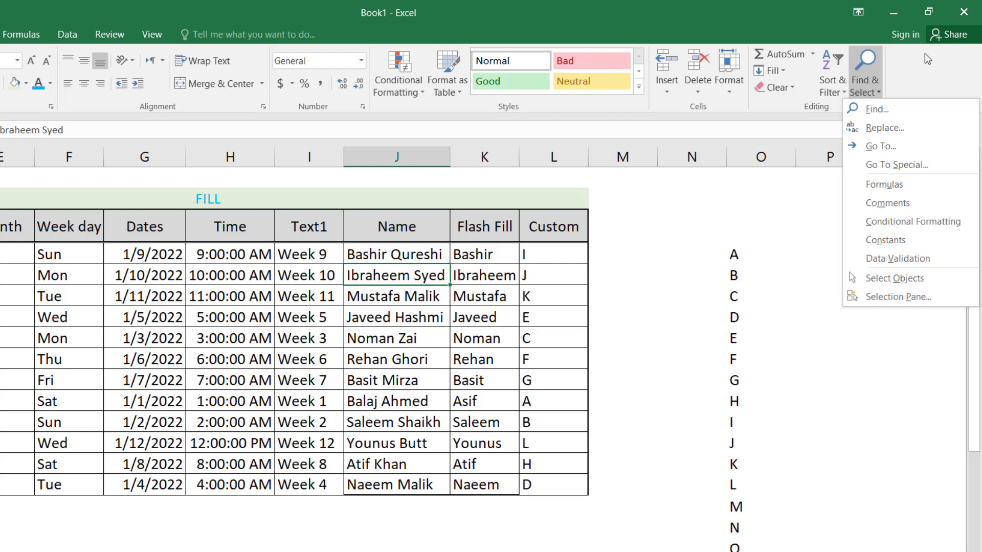
click(927, 83)
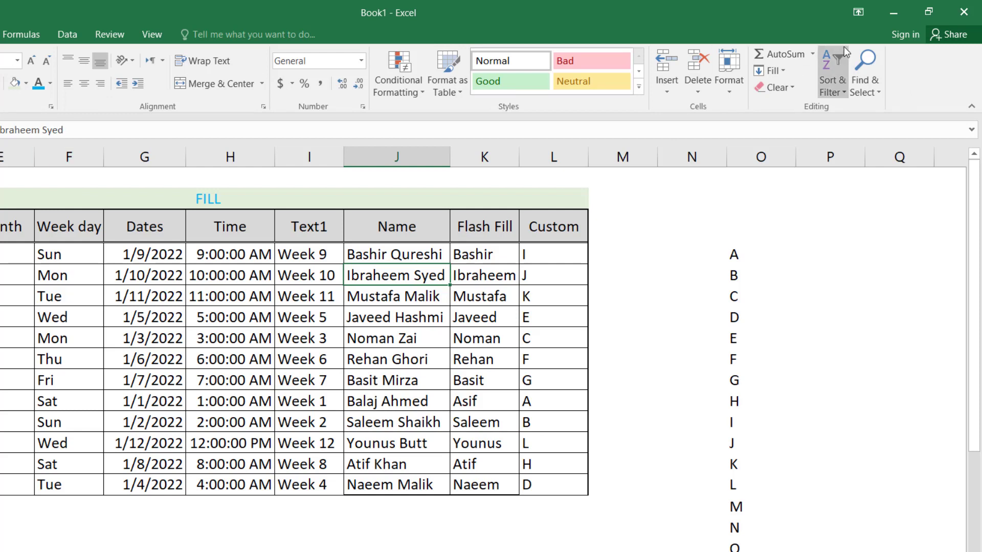
click(729, 92)
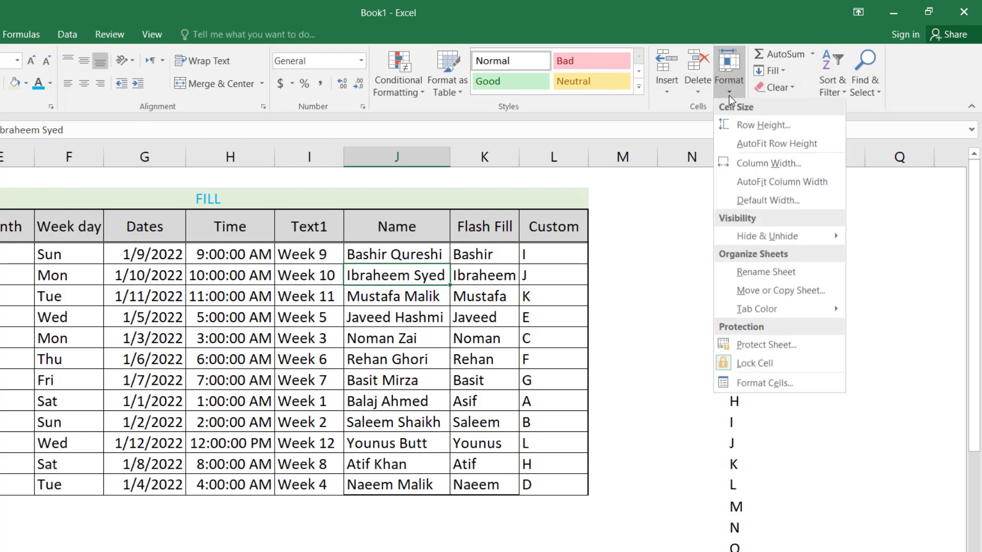